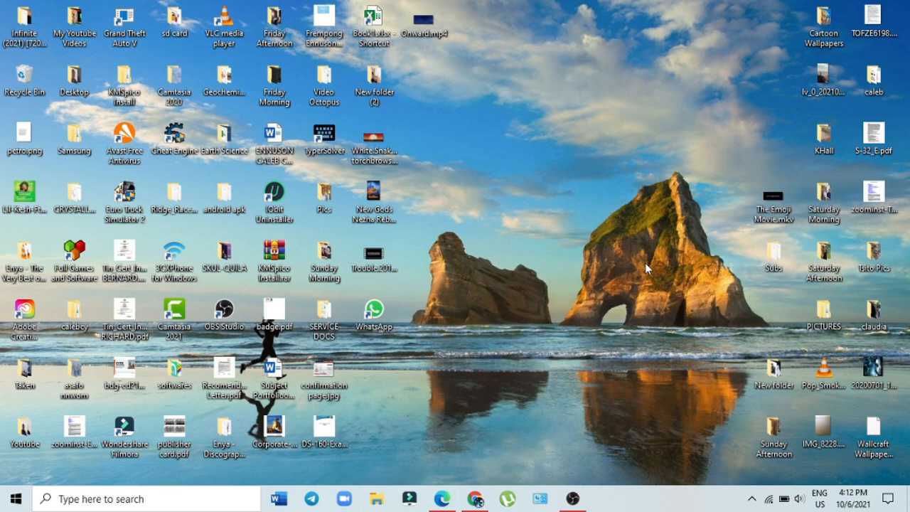
Step: Load dvprogram.state.gov in Microsoft Edge to reach the Diversity Visa welcome page
mouse_move(441, 498)
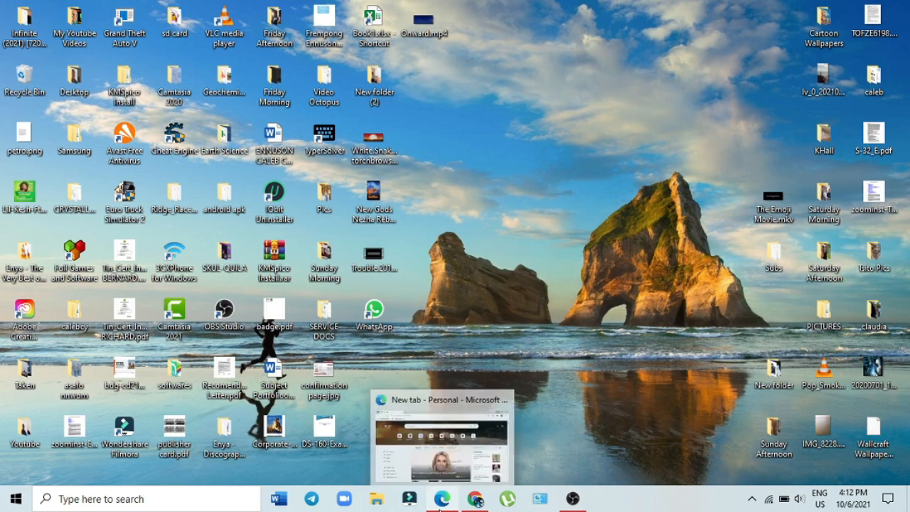
click(440, 393)
click(315, 26)
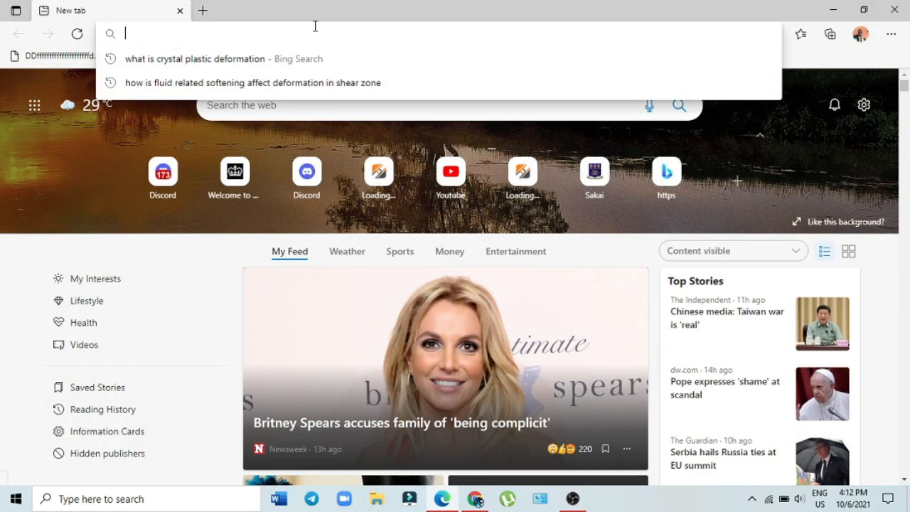
text(dvp)
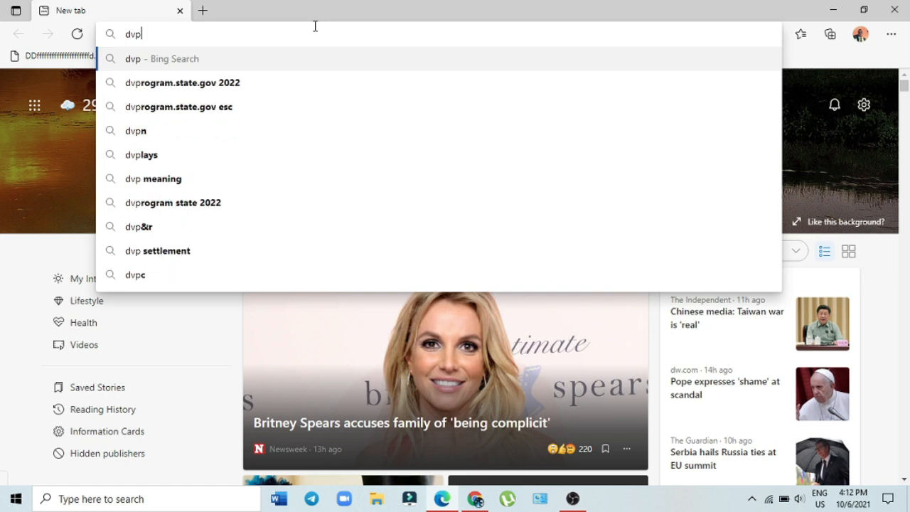
text(rog)
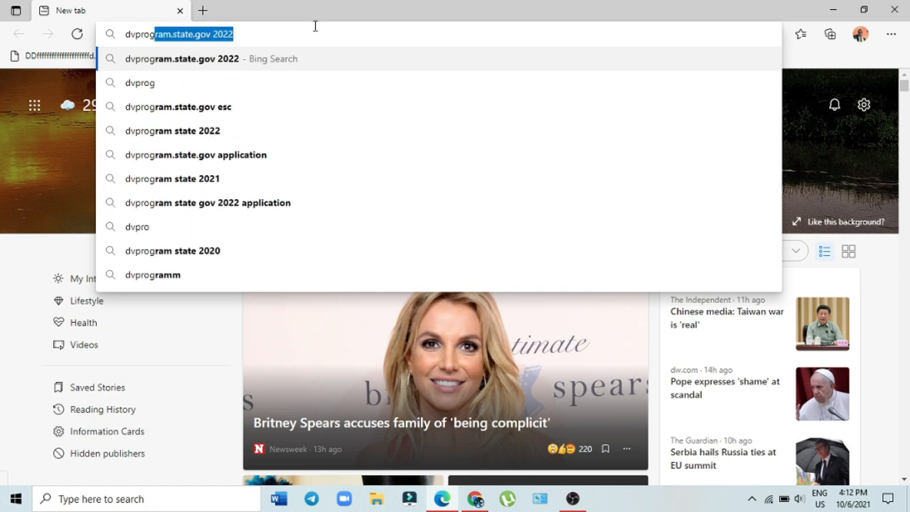
text(ram.)
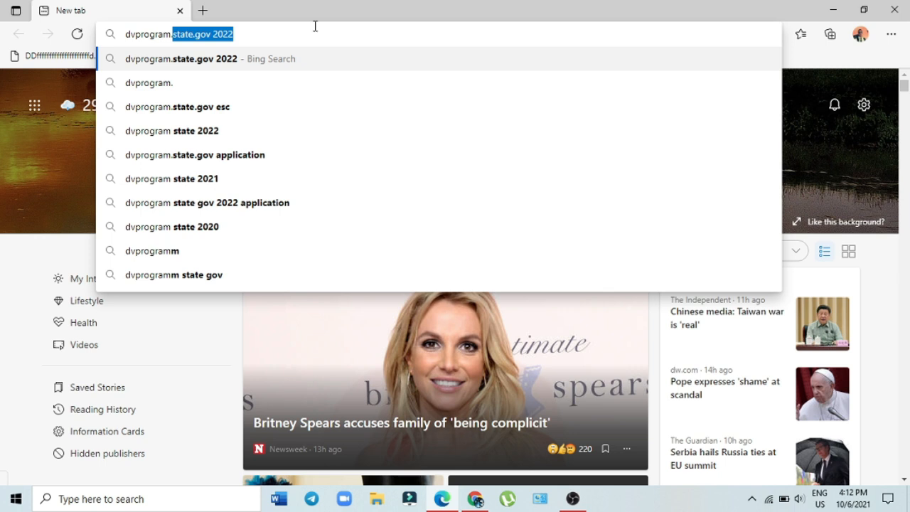
text(state)
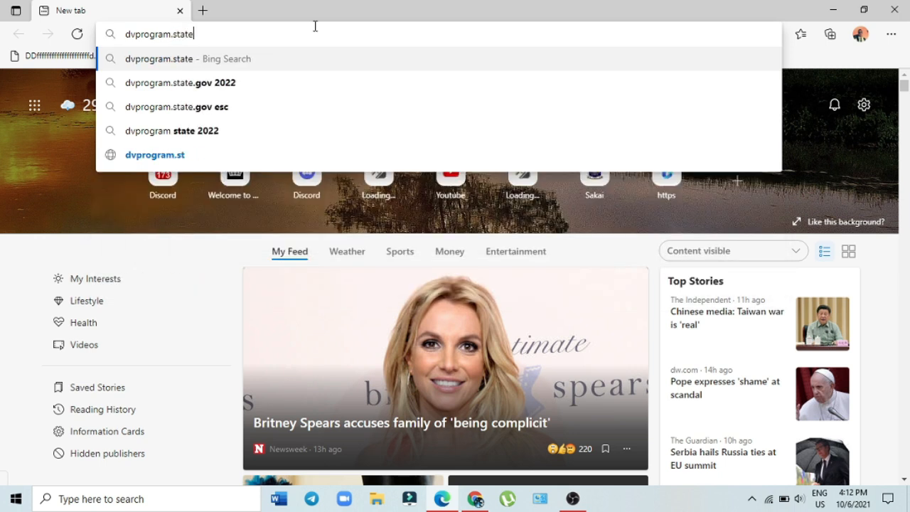
text(.g)
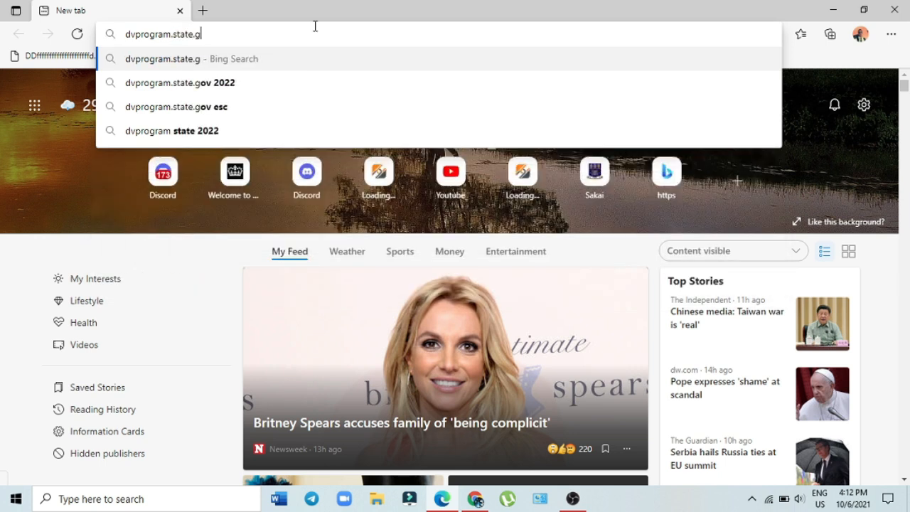
text(ov)
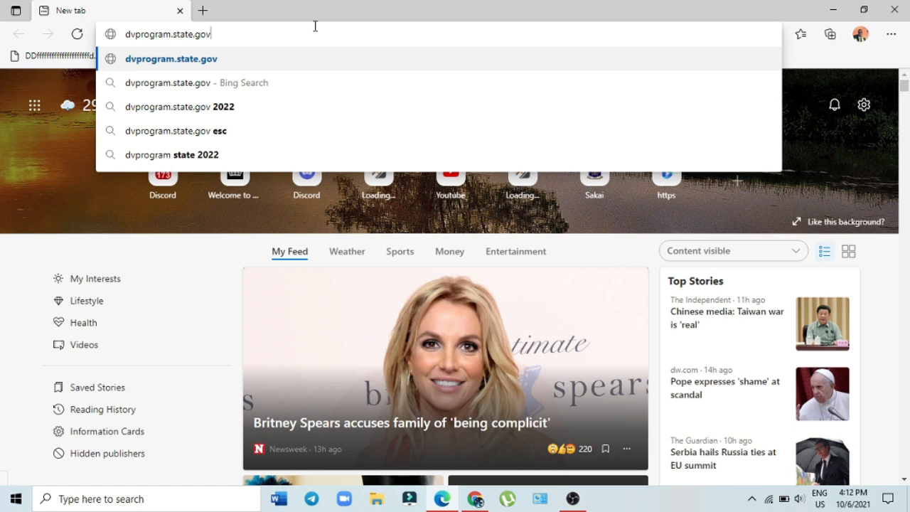
key(Return)
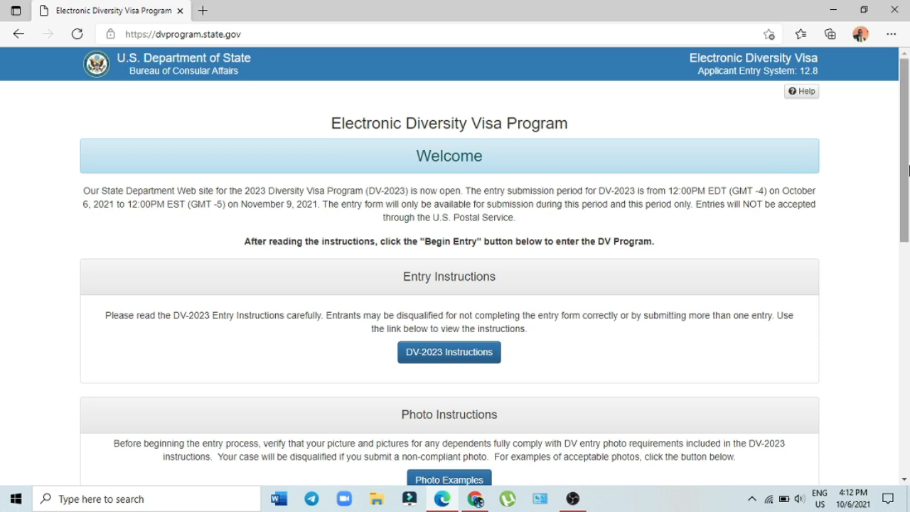
Step: Start a new DV-2023 entry with Begin Entry in the Entry Form section
drag(908, 179, 886, 279)
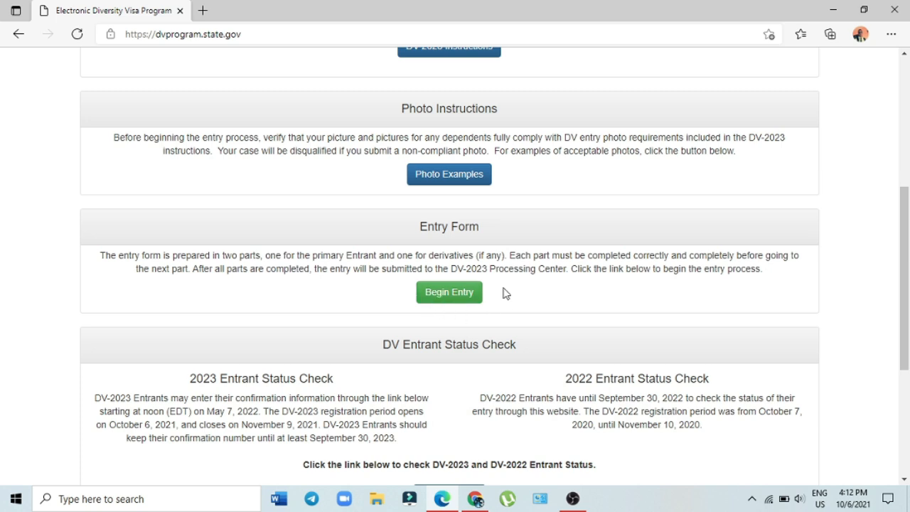
click(457, 299)
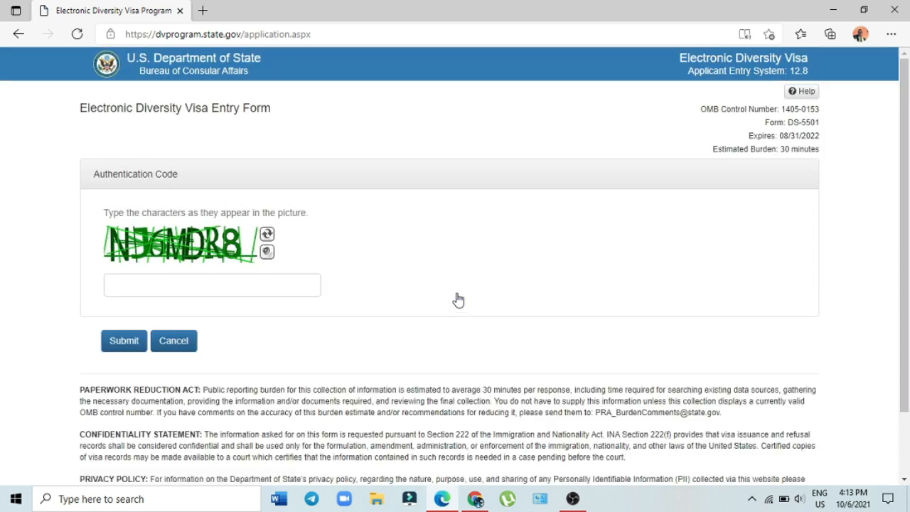
Step: Enter the authentication code shown in the picture and submit it
click(185, 290)
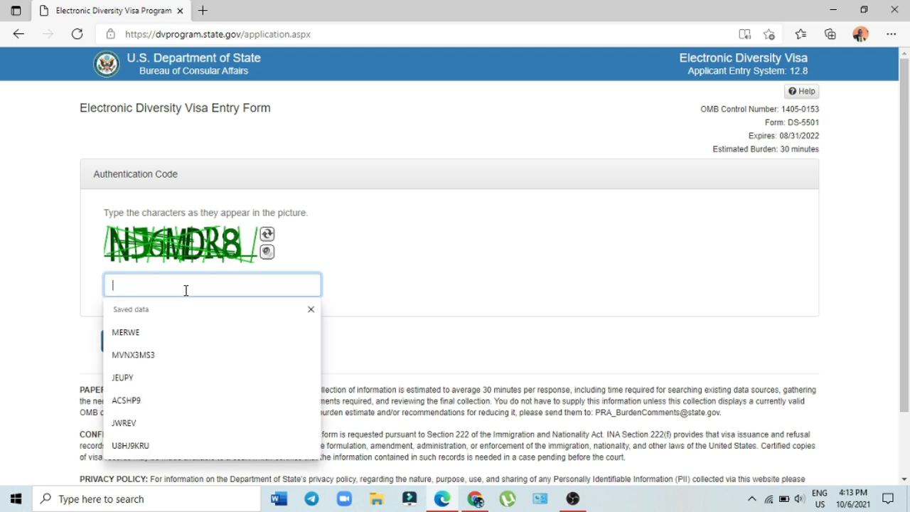
text(NJ)
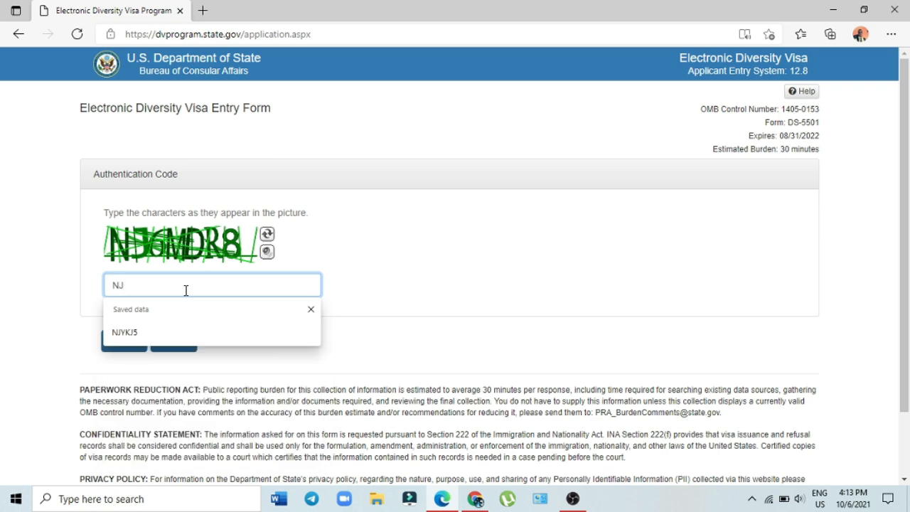
text(6MDR8)
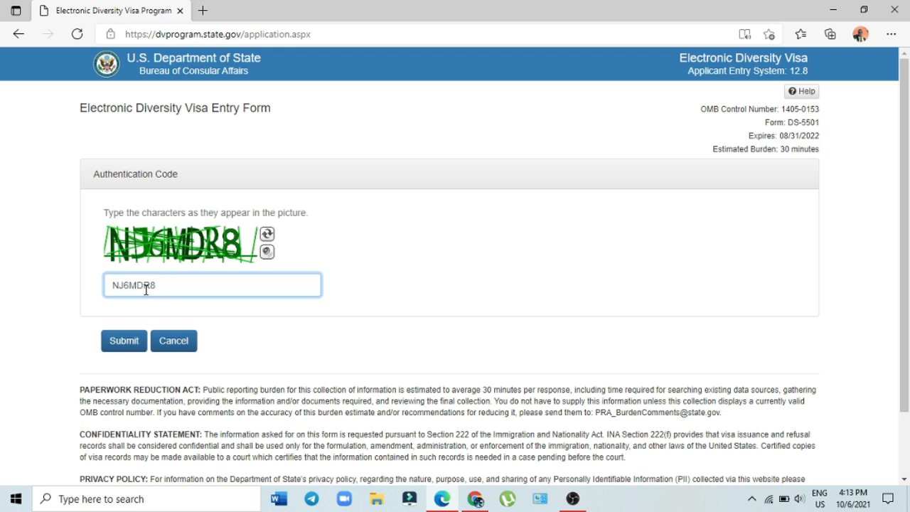
click(125, 341)
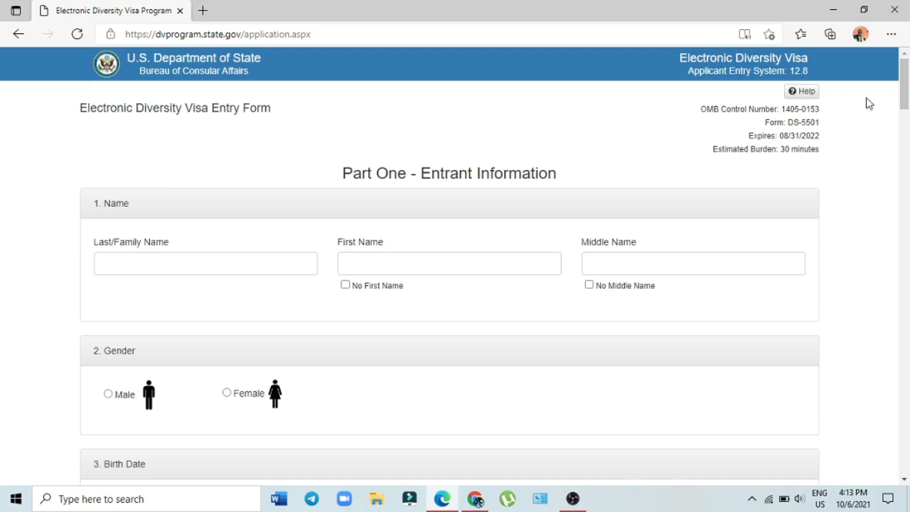
drag(902, 89, 908, 245)
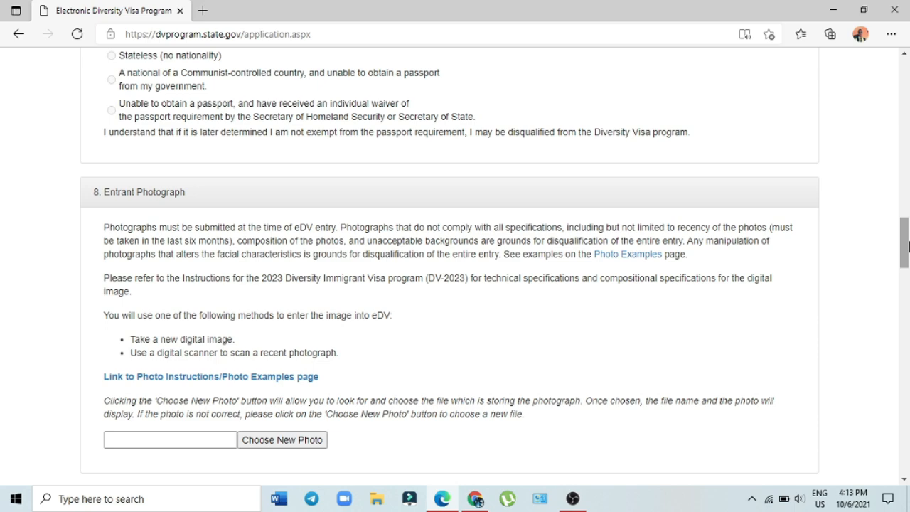
drag(908, 245, 905, 44)
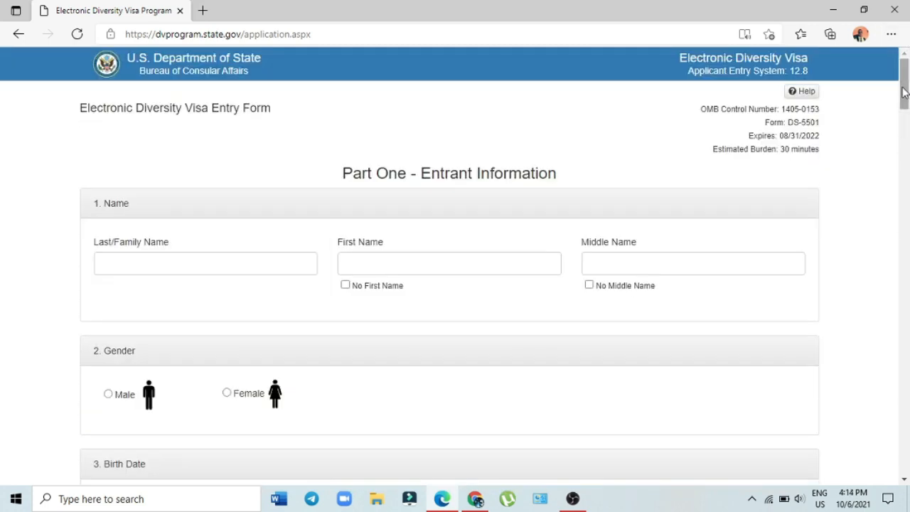
mouse_move(905, 92)
mouse_down()
mouse_move(905, 101)
mouse_move(905, 90)
mouse_up()
drag(905, 89, 905, 96)
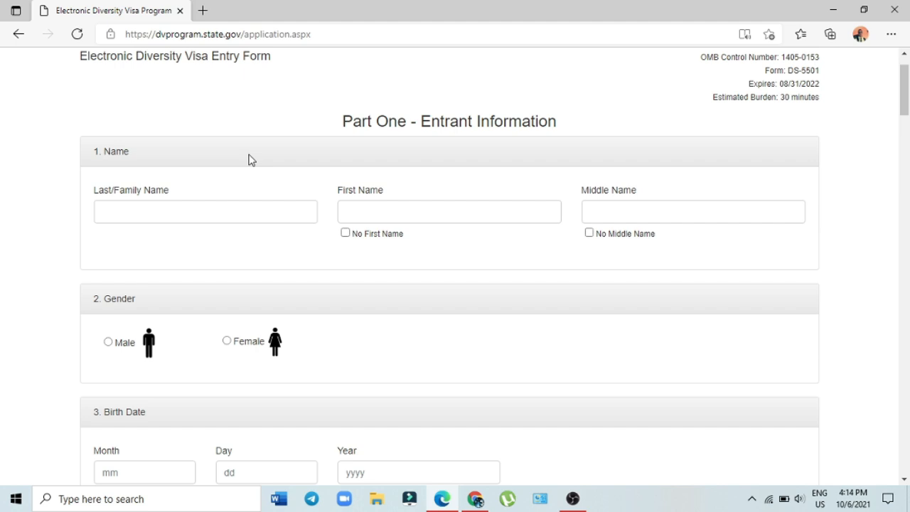
Step: Enter the entrant's last and first names and tick No Middle Name
click(245, 217)
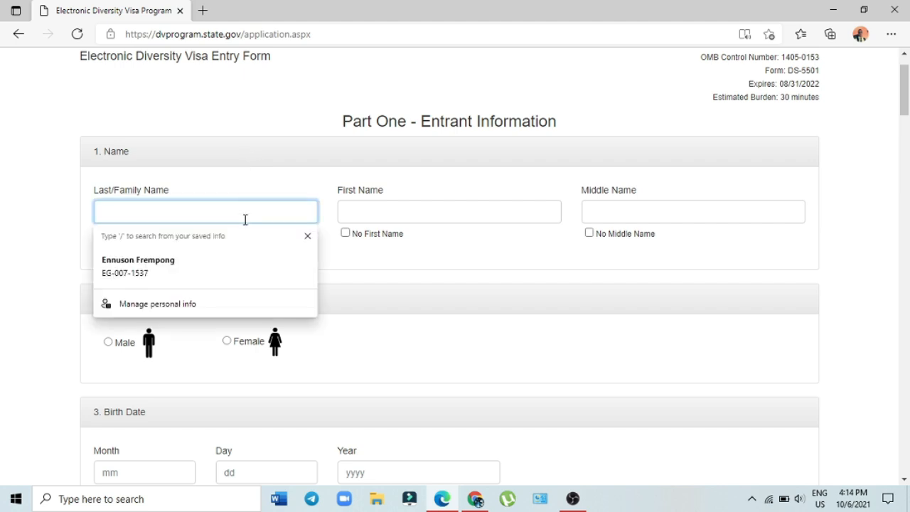
text(d)
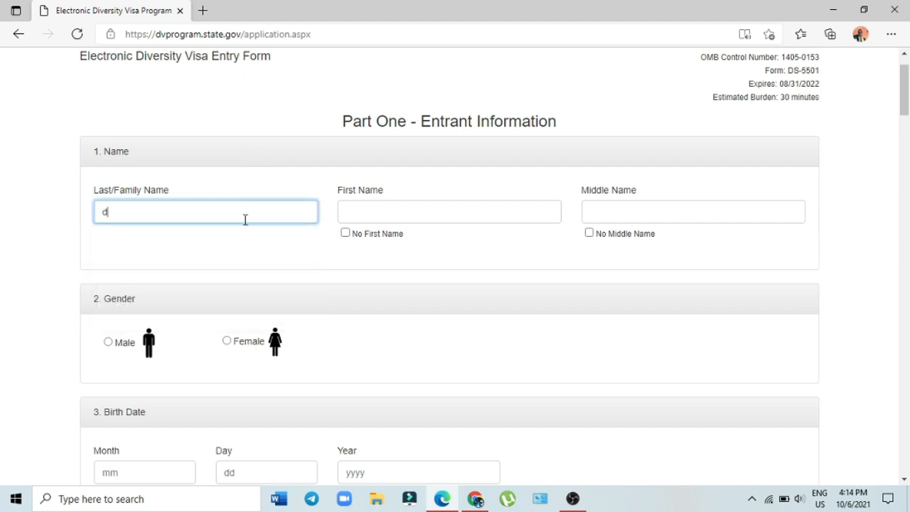
key(BackSpace)
text(Doe)
click(399, 212)
text(John)
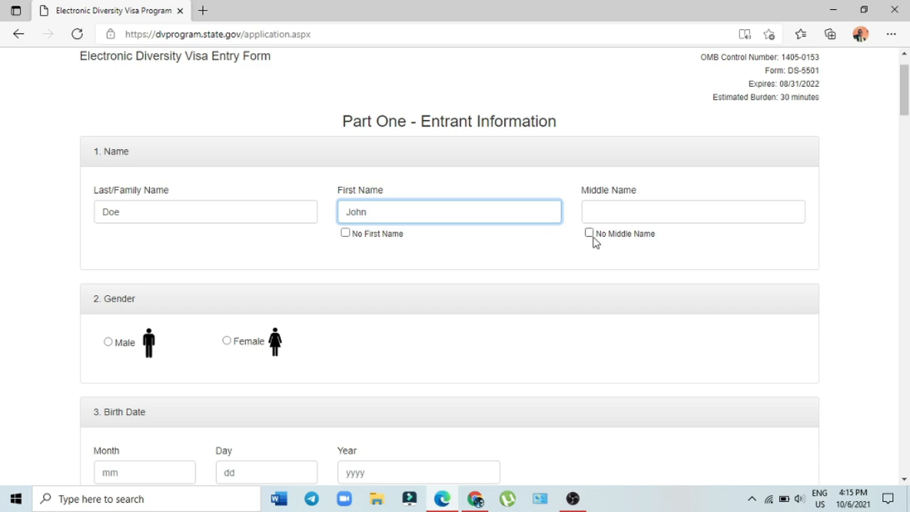
click(593, 237)
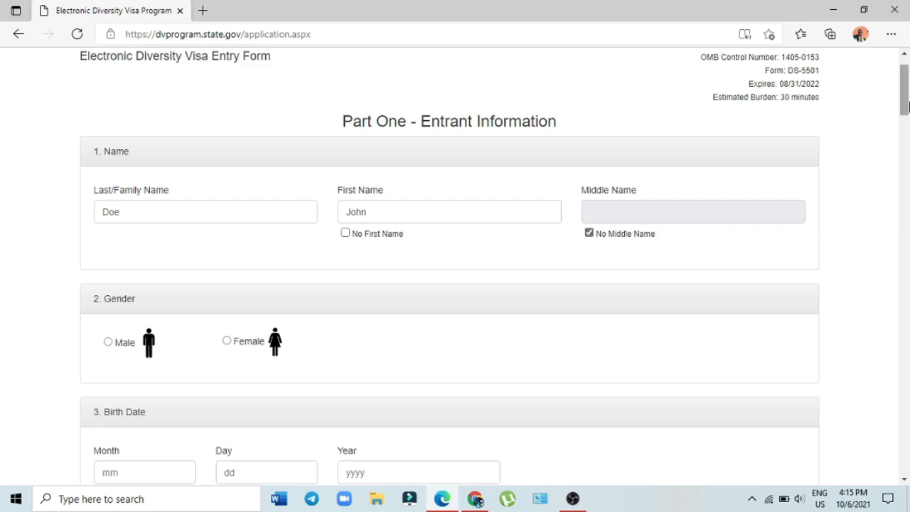
drag(905, 105, 905, 132)
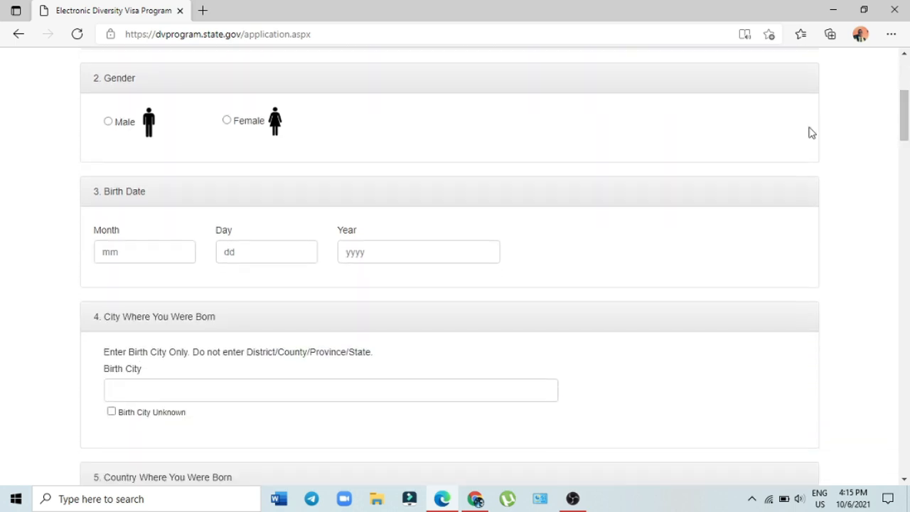
Step: Set gender to Male and the birth date to month 05, day 01, year 1997
click(112, 123)
click(135, 252)
text(0)
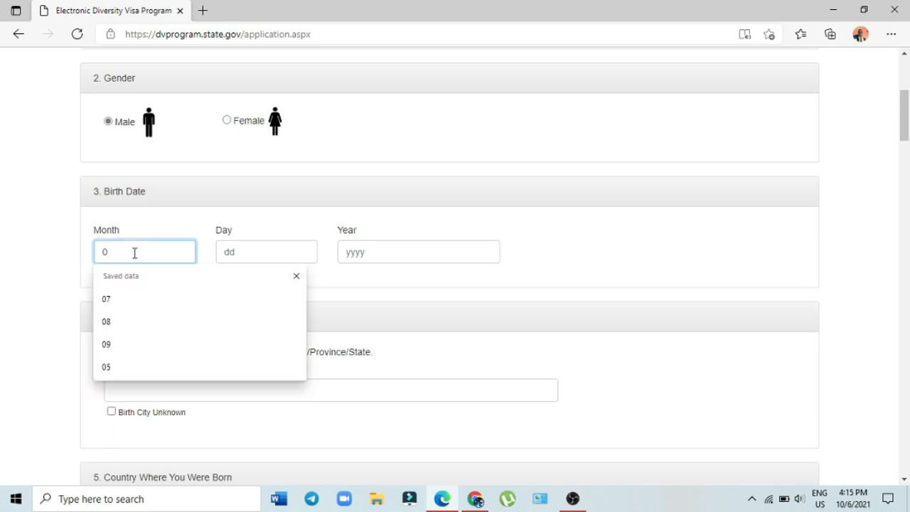
text(5)
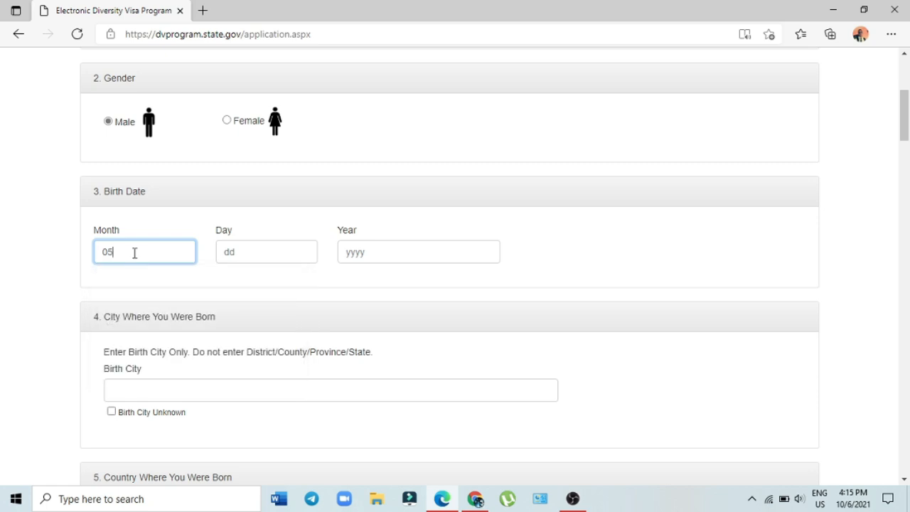
click(258, 256)
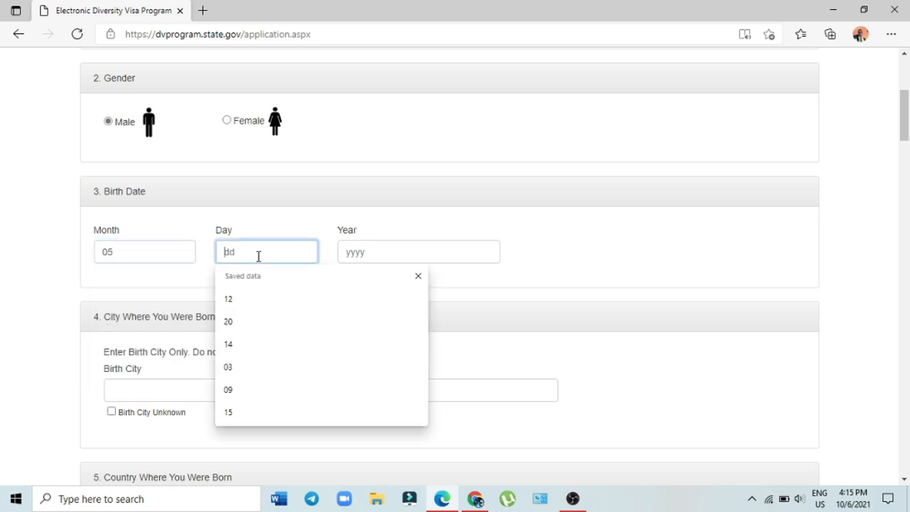
text(01)
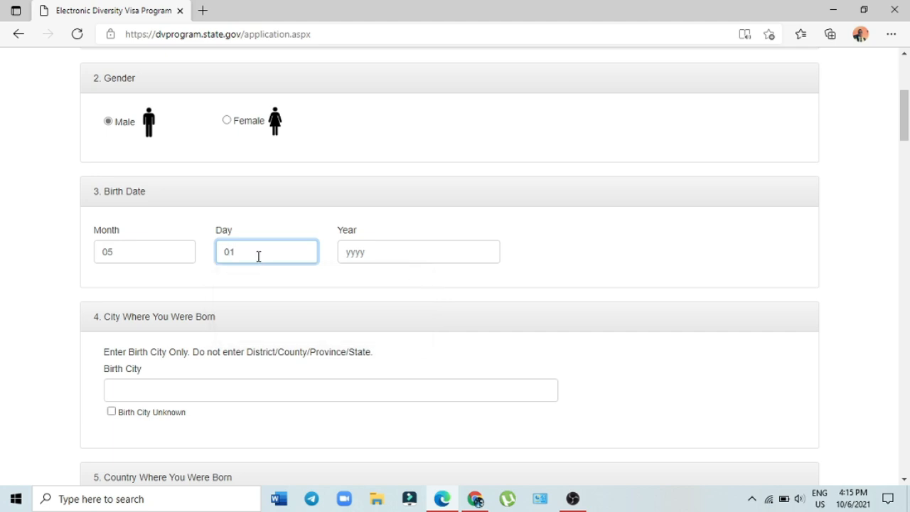
click(412, 255)
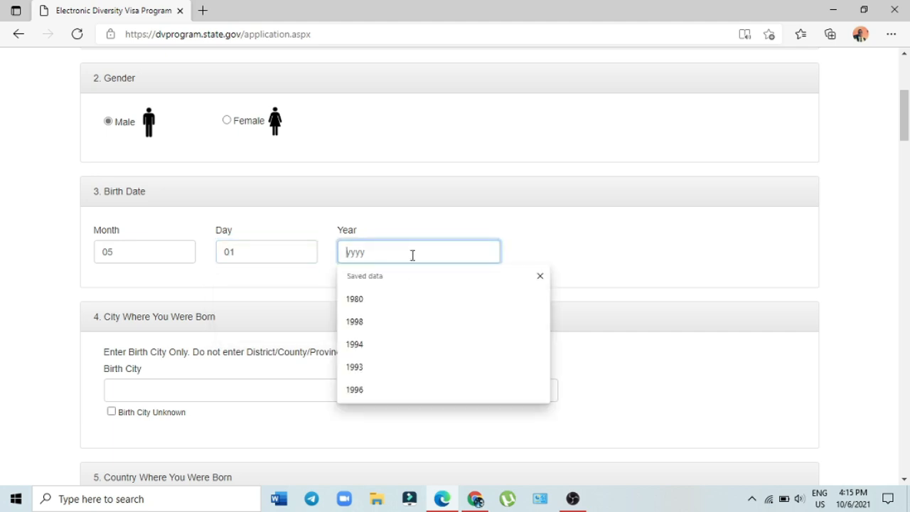
text(199)
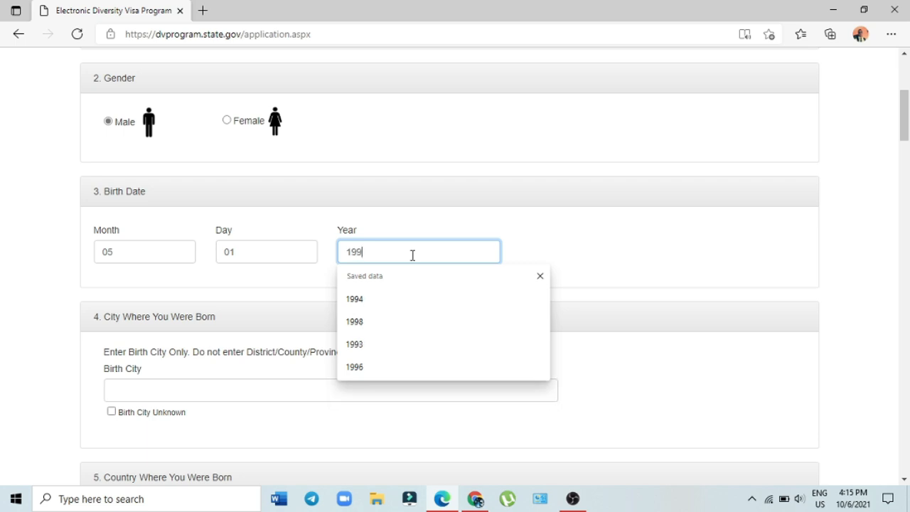
text(7)
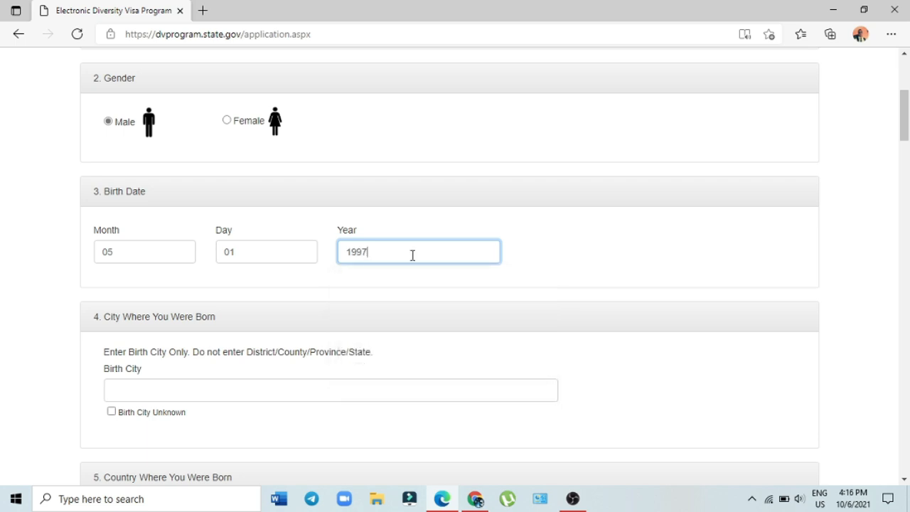
click(737, 220)
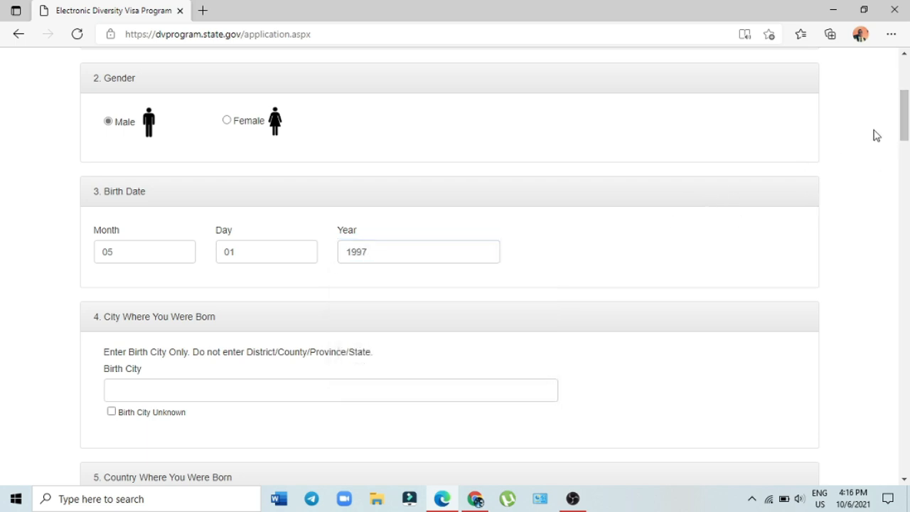
Step: Type Paris in the Birth City field
drag(906, 127, 907, 153)
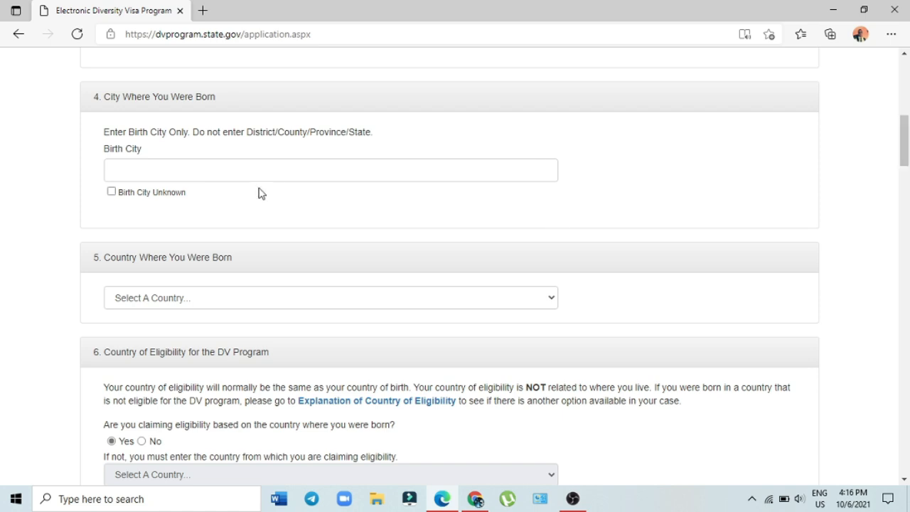
click(301, 176)
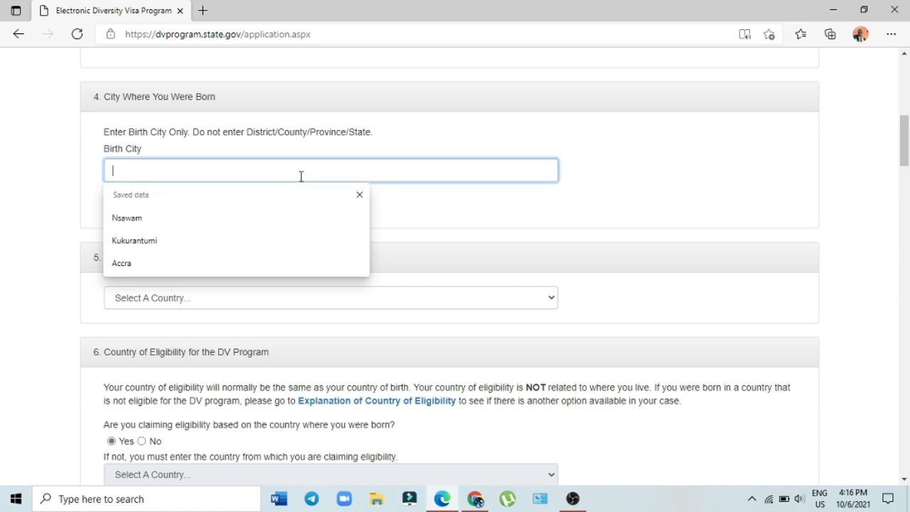
text(Pa)
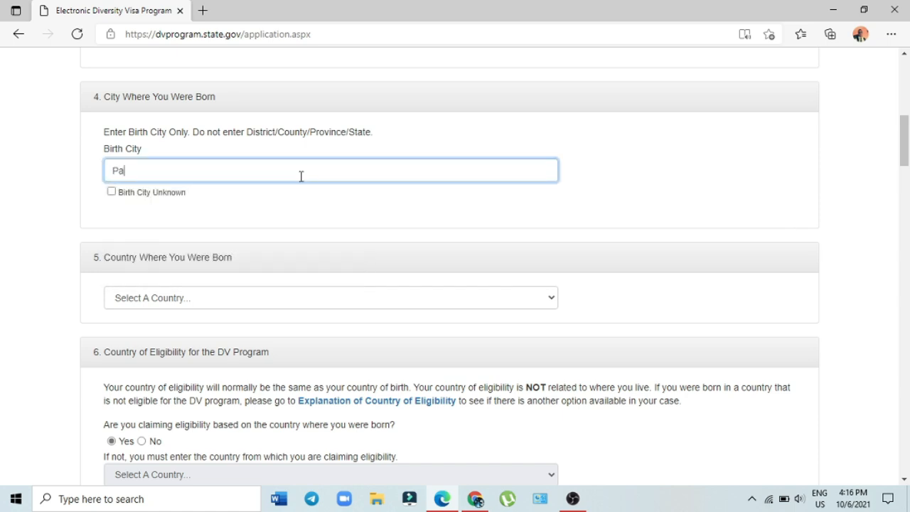
text(ris)
Step: Choose France in the Country Where You Were Born dropdown
drag(907, 142, 907, 164)
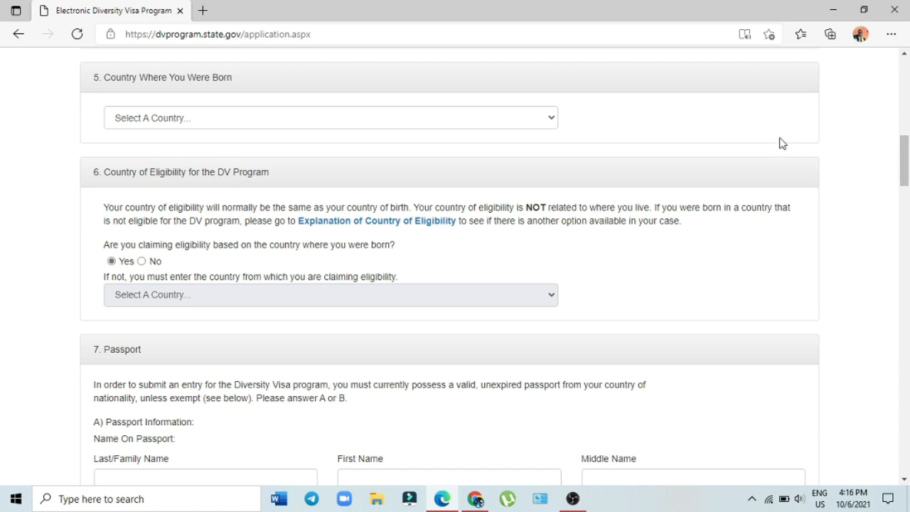
click(555, 118)
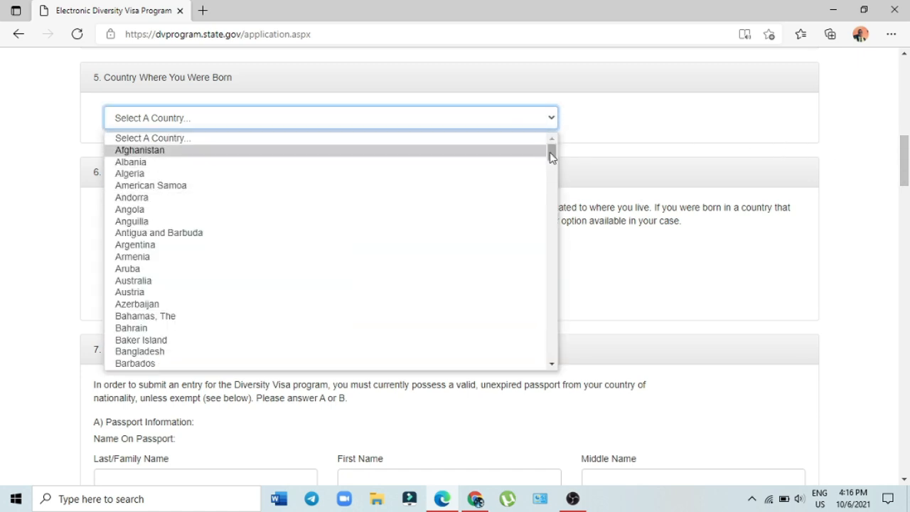
drag(552, 156, 552, 215)
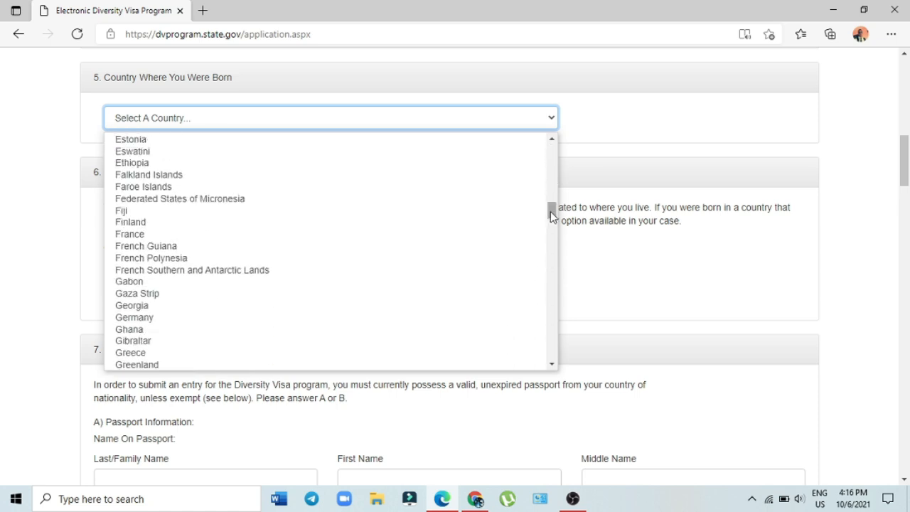
click(118, 234)
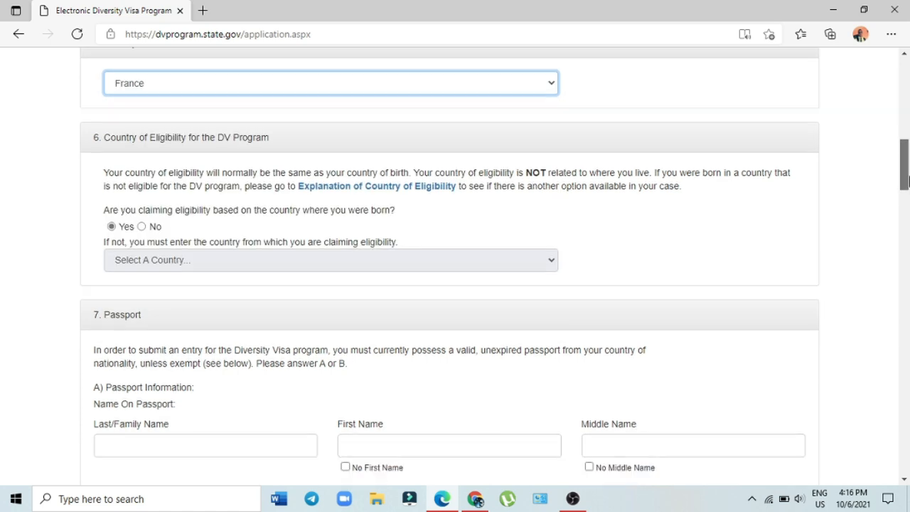
drag(904, 176, 905, 183)
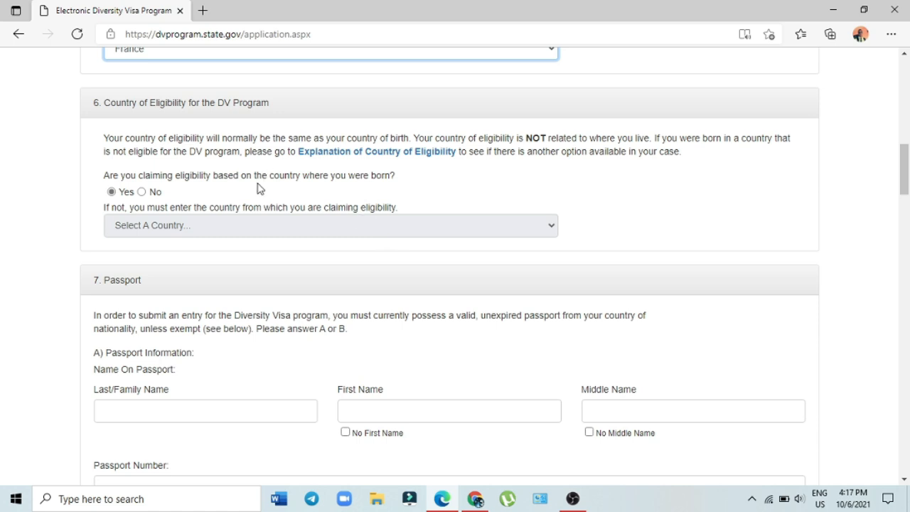
click(141, 192)
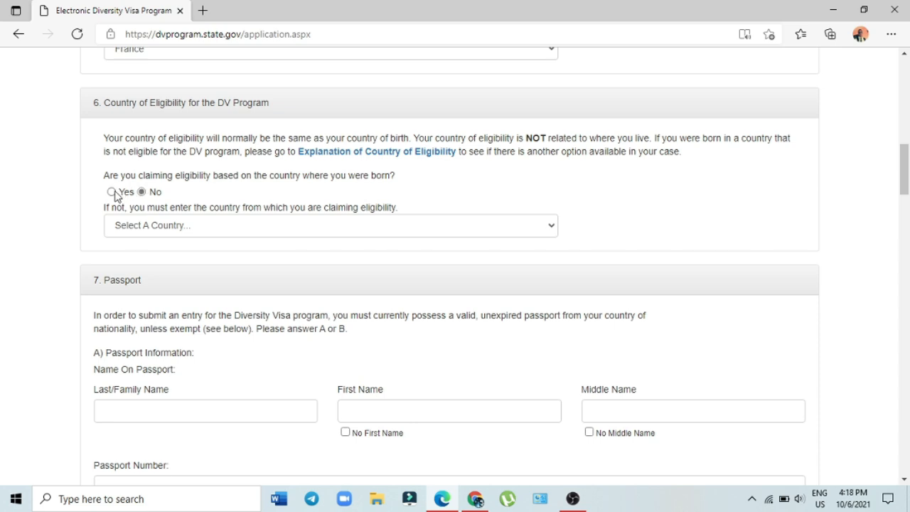
click(112, 192)
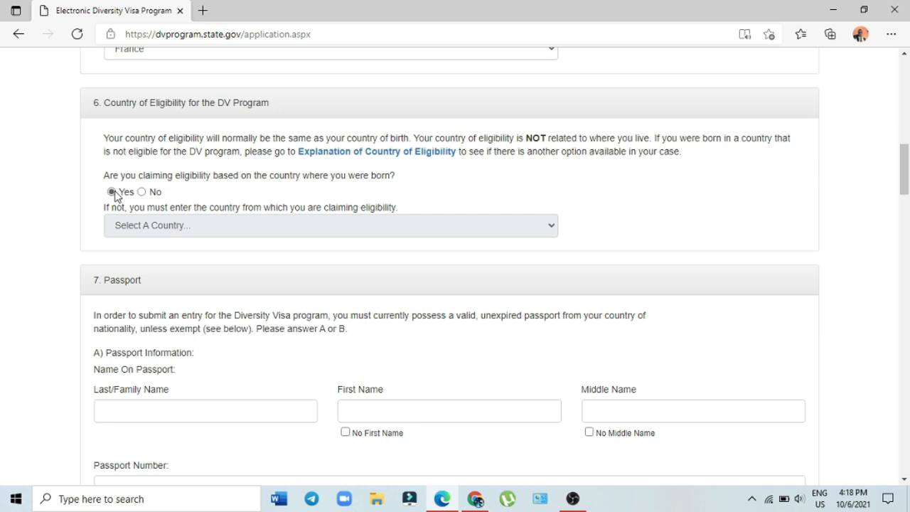
click(142, 193)
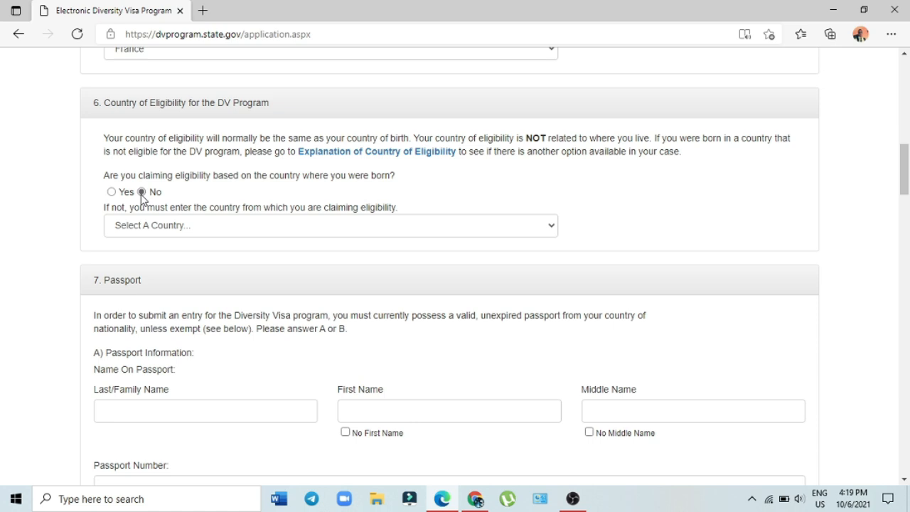
click(114, 196)
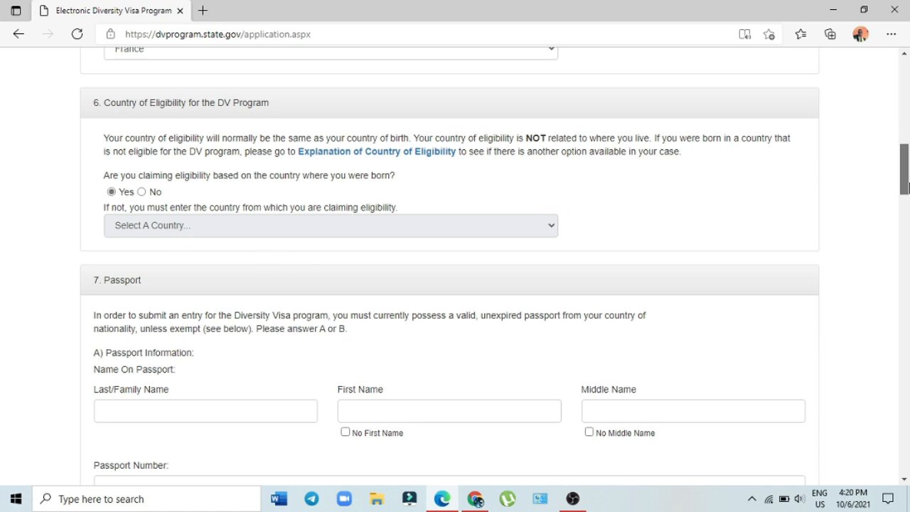
Step: Answer No to birth-country eligibility and leave the eligibility country unselected
drag(905, 187, 905, 195)
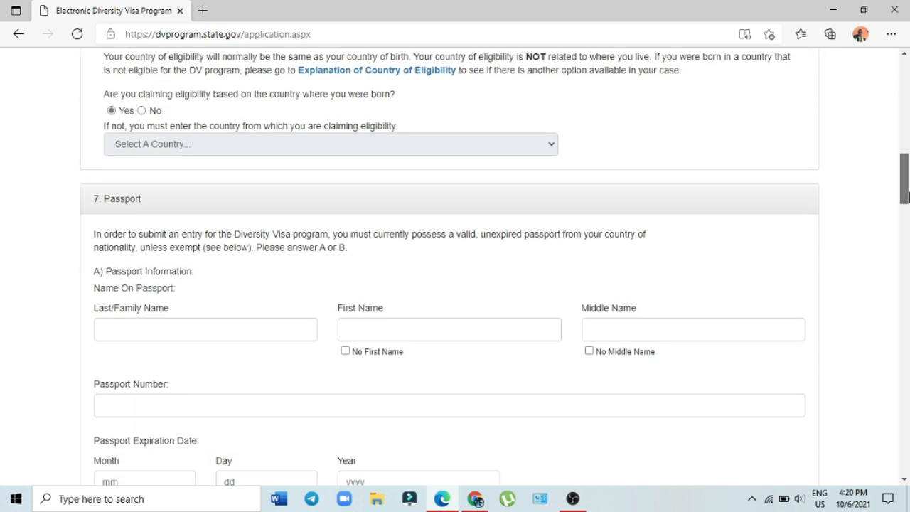
click(141, 111)
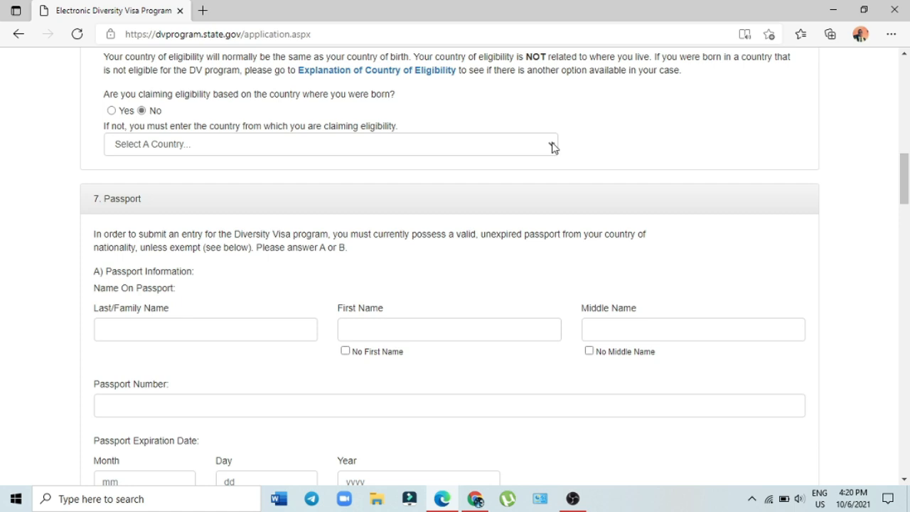
click(553, 146)
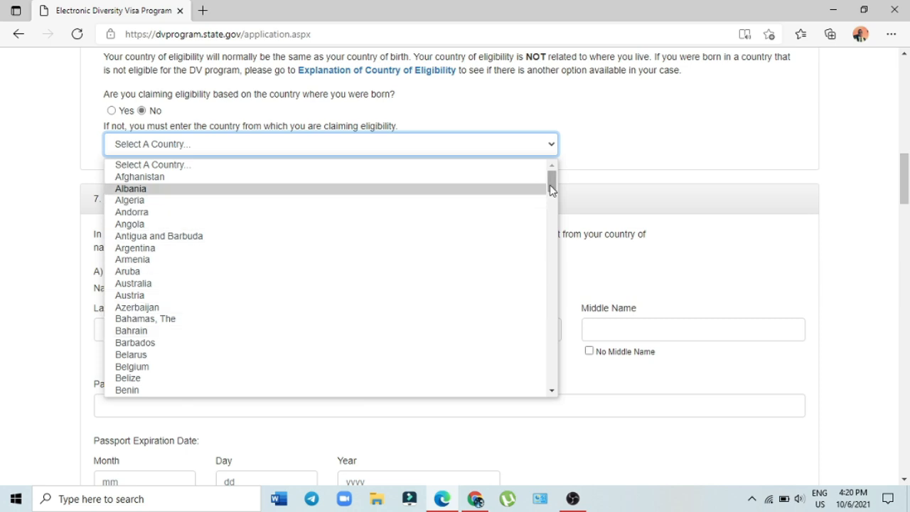
click(633, 126)
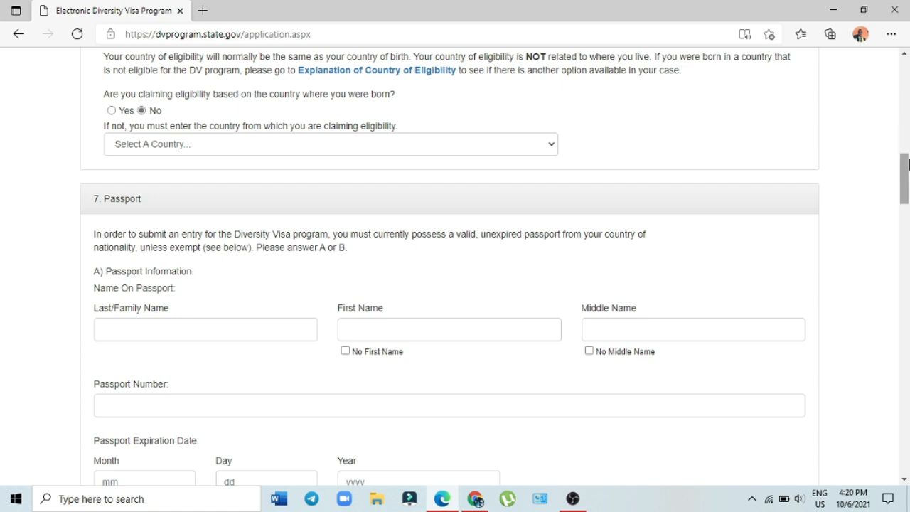
drag(908, 186, 906, 201)
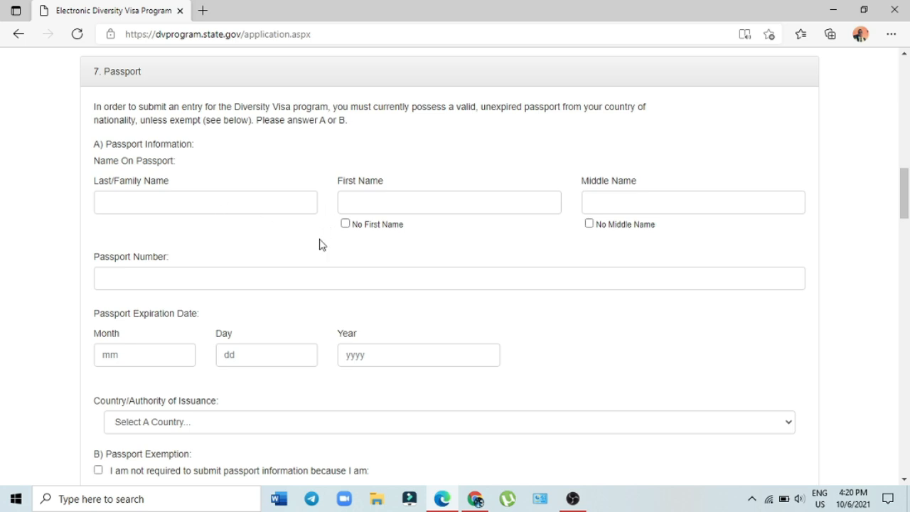
Step: Enter the entrant's last and first names for the passport and mark no middle name
click(178, 203)
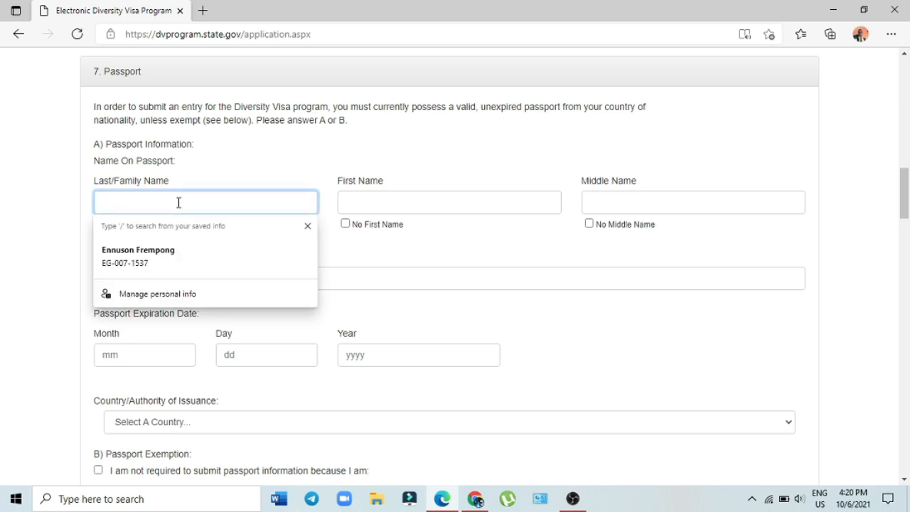
text(Do)
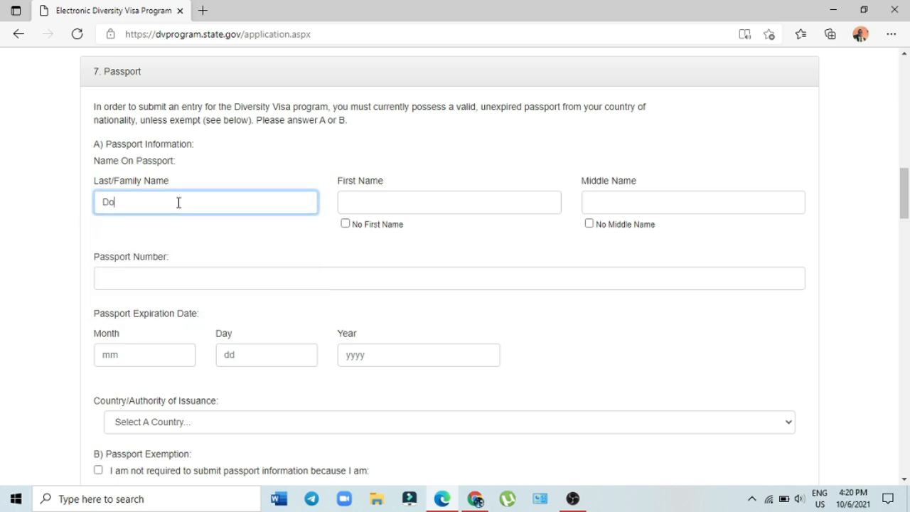
text(e)
click(364, 210)
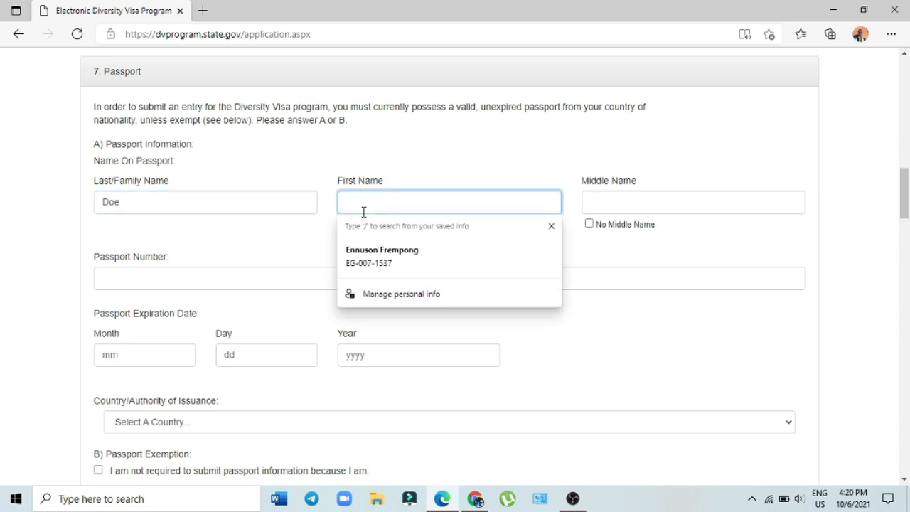
text(John)
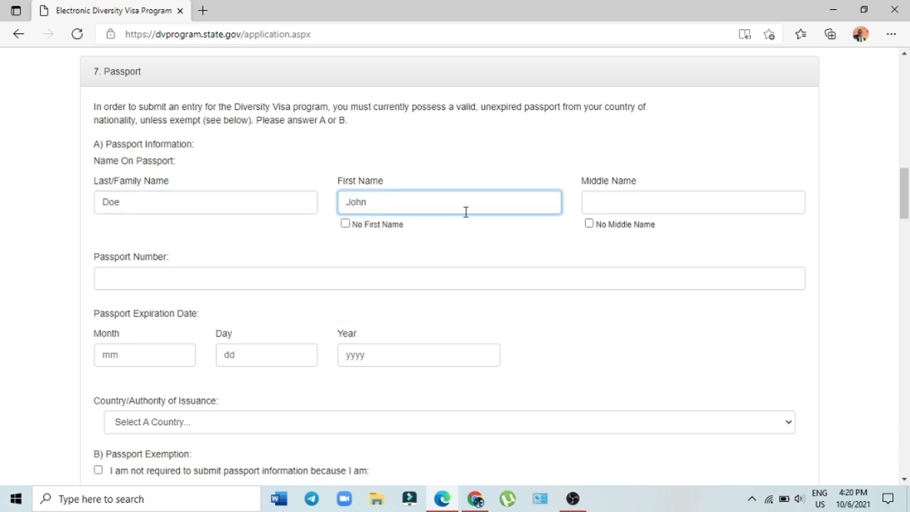
click(589, 224)
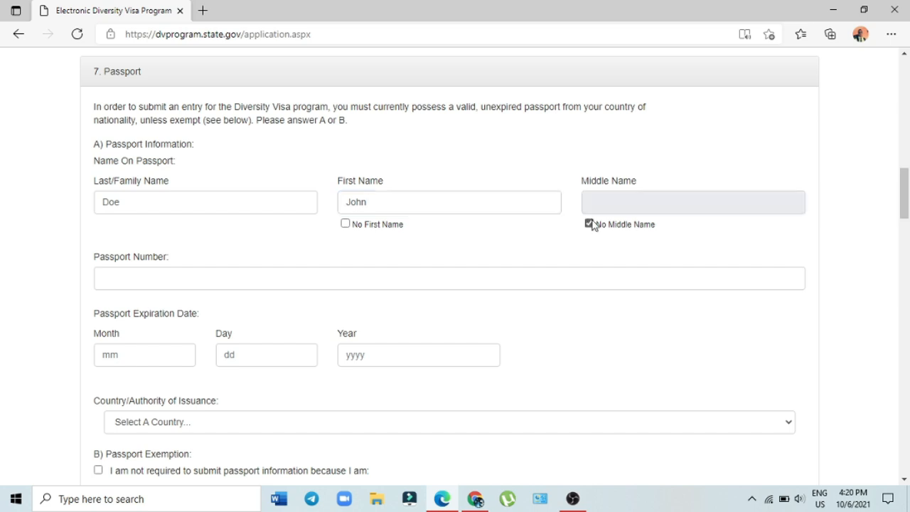
drag(903, 199, 903, 213)
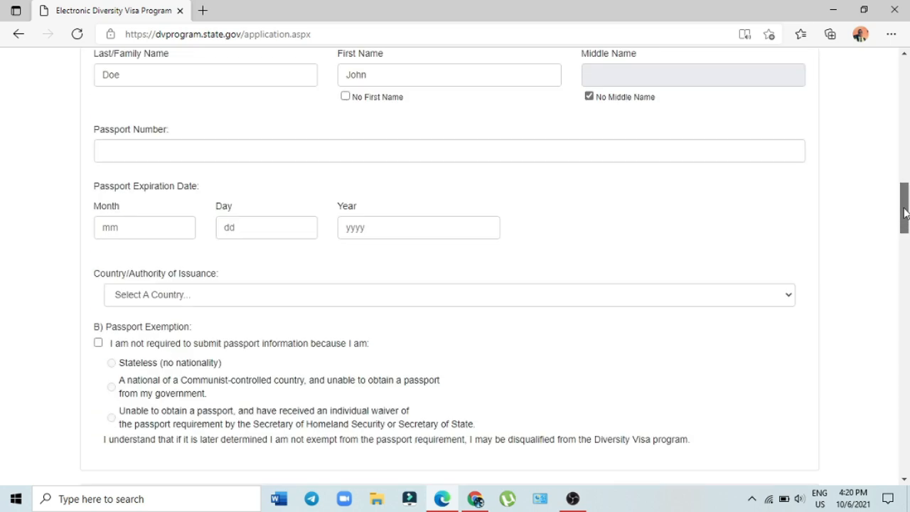
Step: Enter the passport number and a passport expiration date of 08/10/2026
click(453, 150)
text(f)
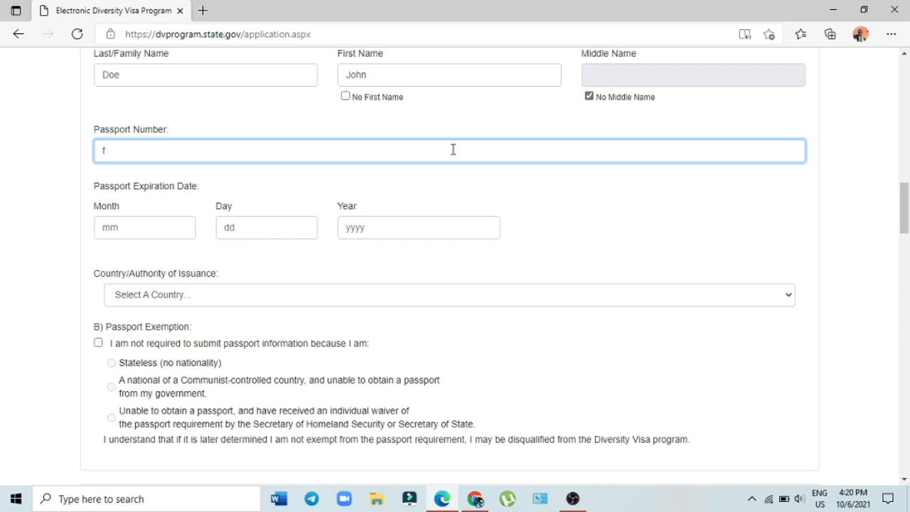
text(123456)
click(129, 234)
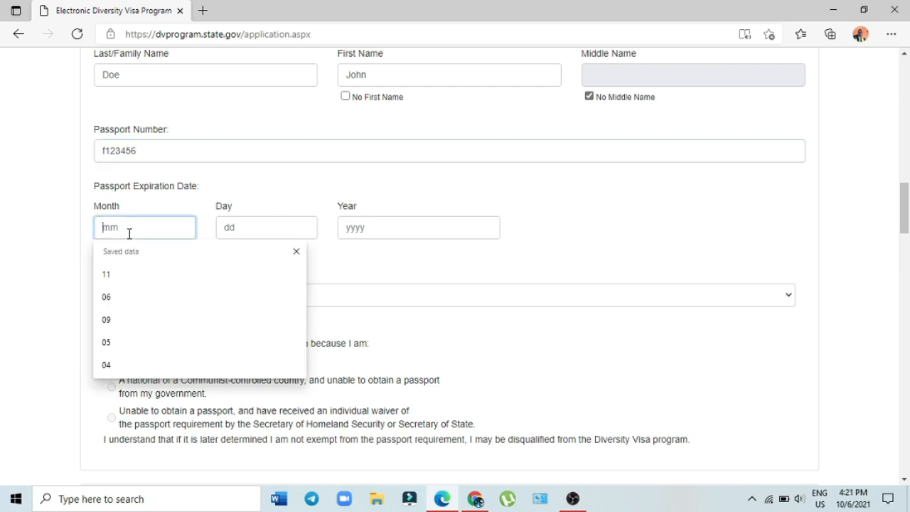
text(0)
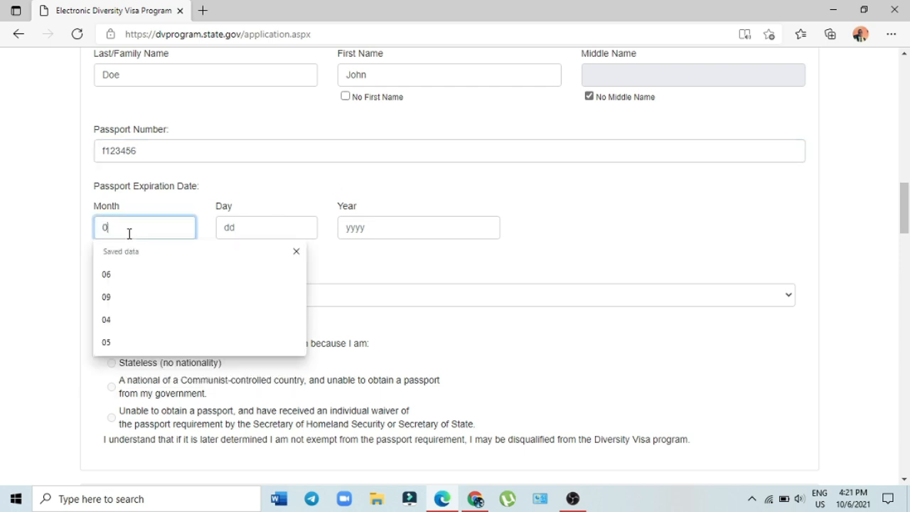
text(8)
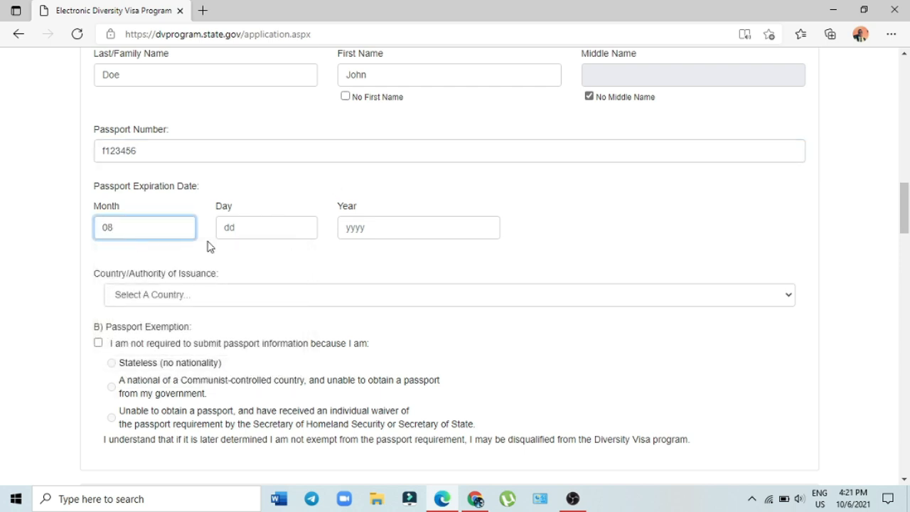
click(250, 234)
text(10)
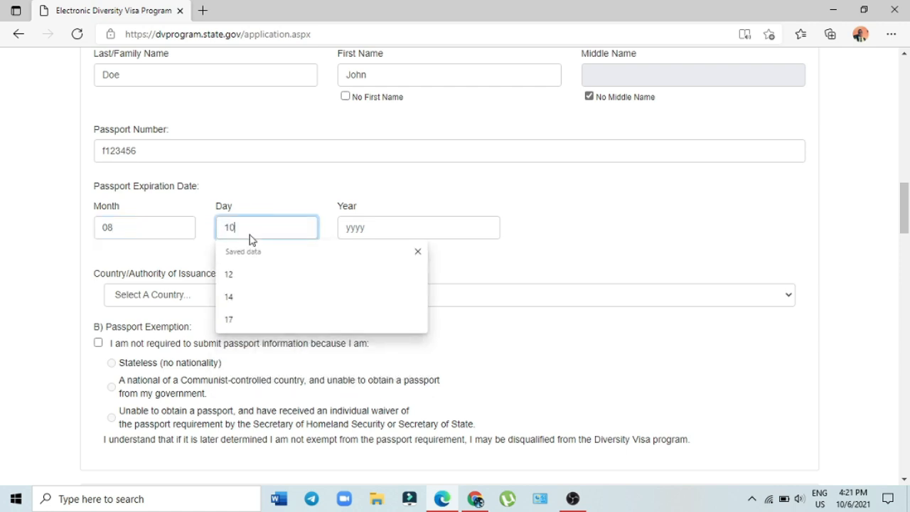
click(362, 230)
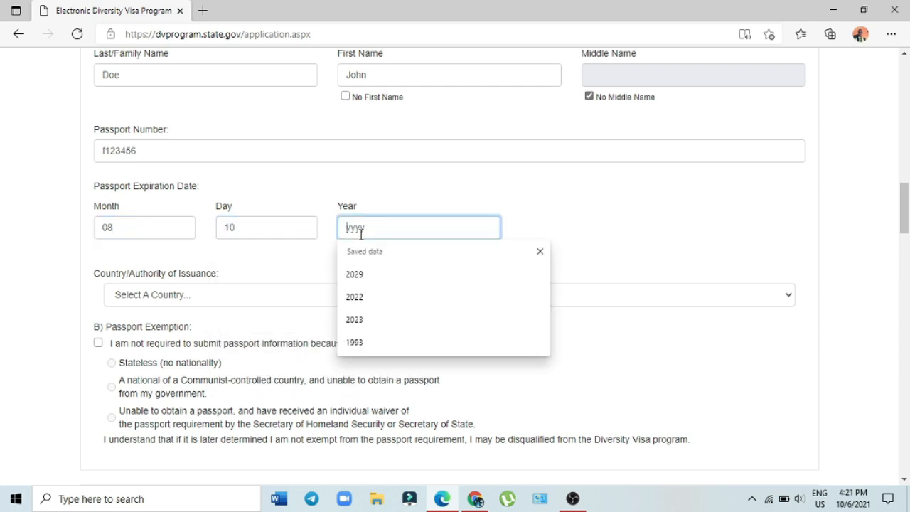
text(202)
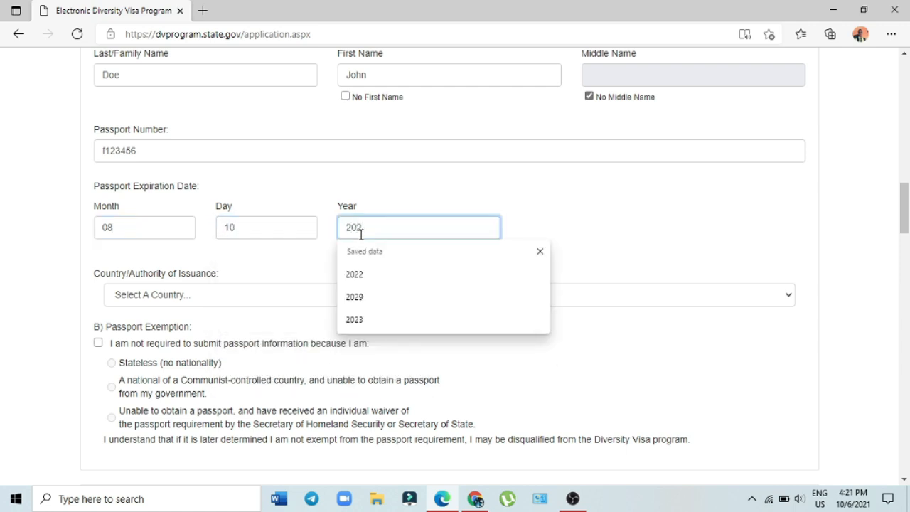
text(6)
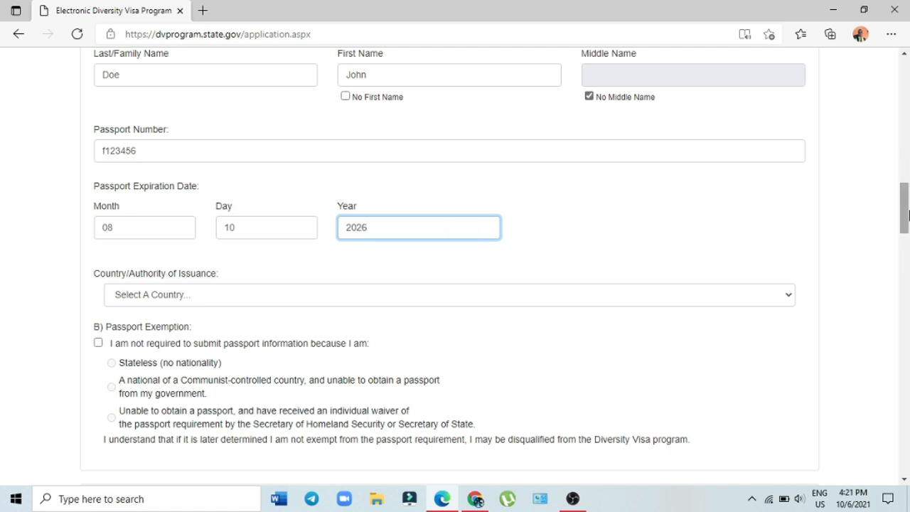
Step: Choose France as the passport's Country/Authority of Issuance
drag(908, 215, 908, 231)
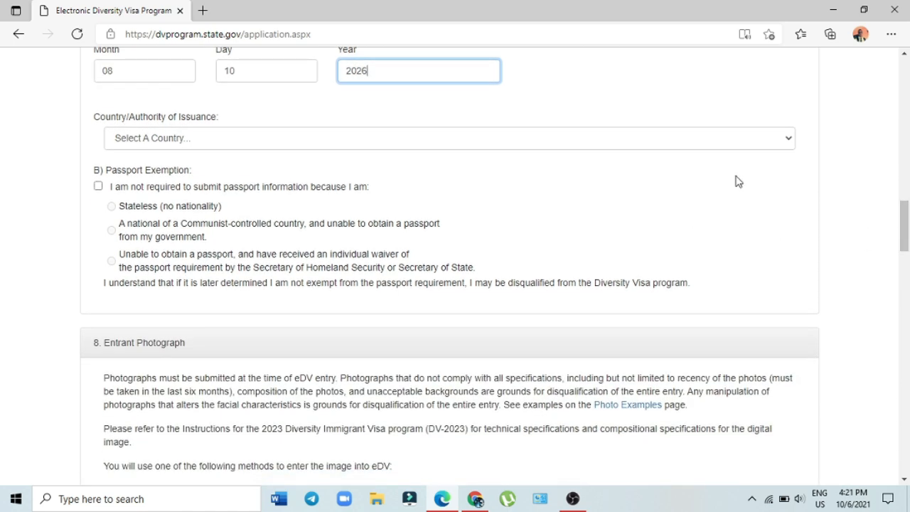
click(790, 138)
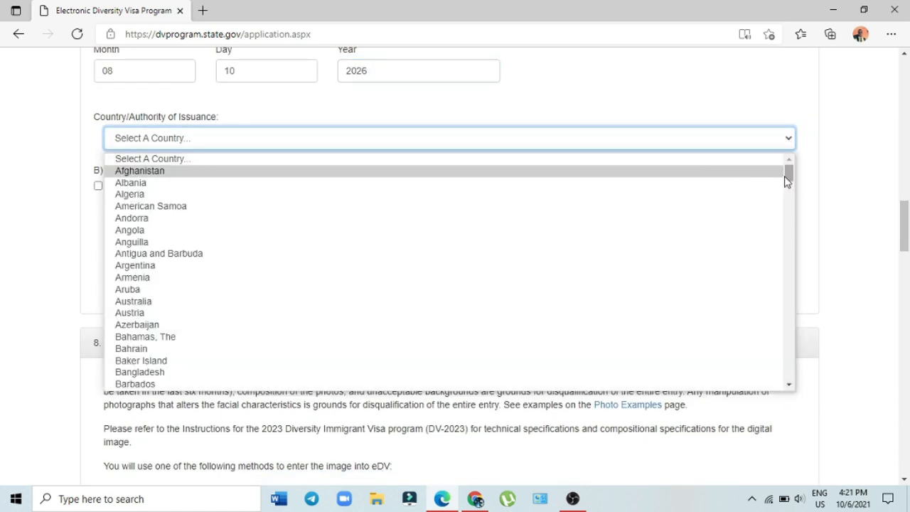
drag(789, 177, 792, 241)
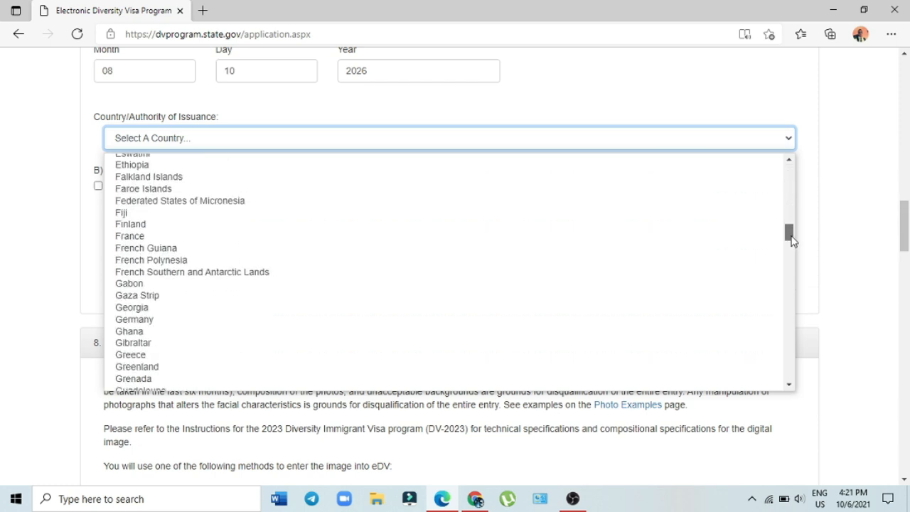
click(160, 242)
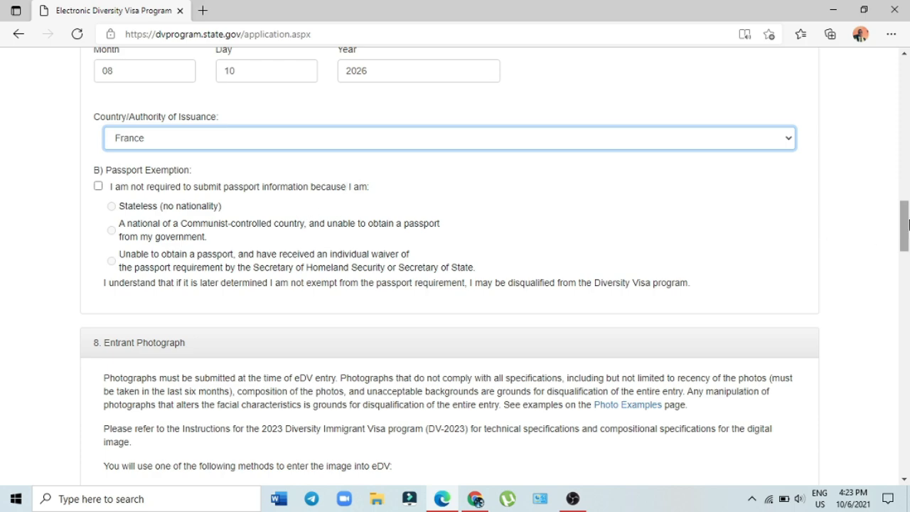
drag(908, 224, 908, 250)
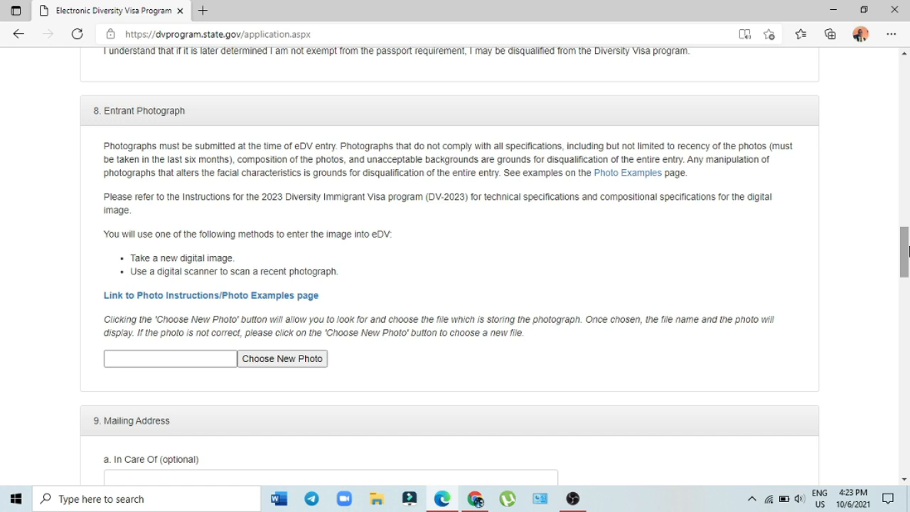
click(299, 360)
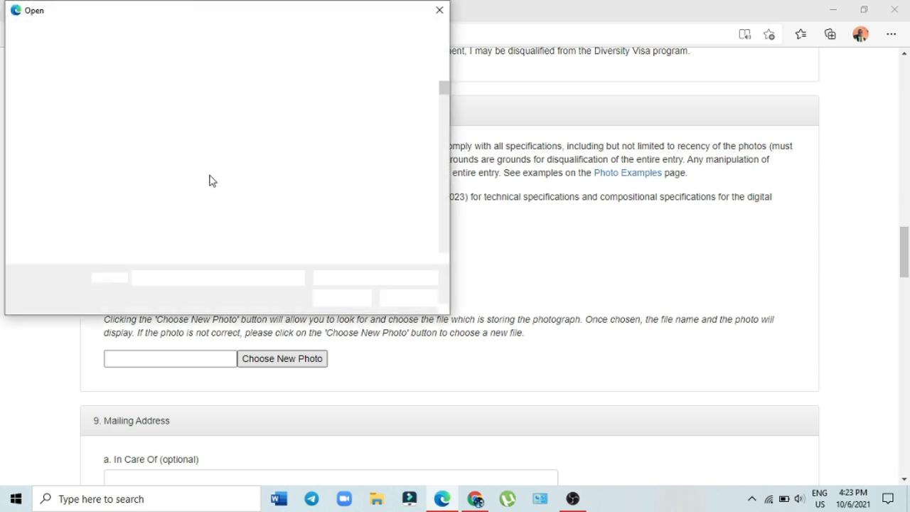
click(439, 10)
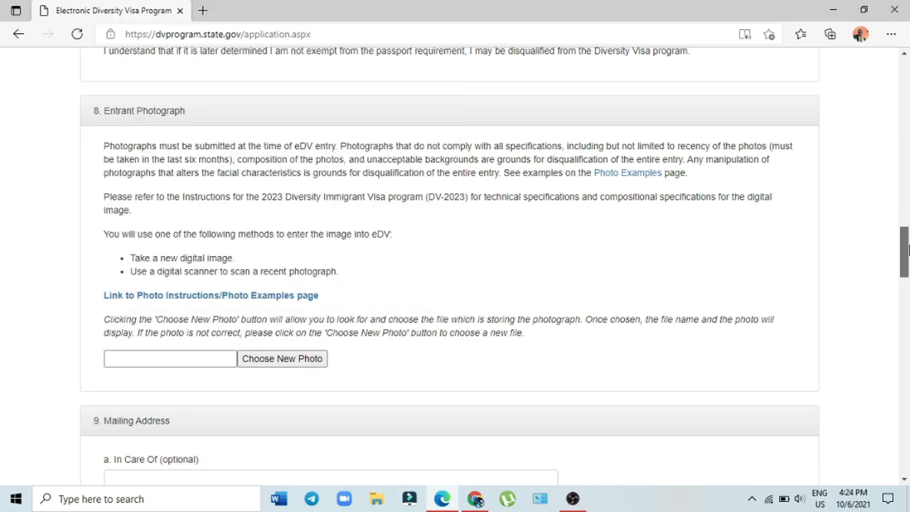
scroll(902, 274, down, 3)
Step: Enter the recipient's name in the Mailing Address In Care Of field
drag(907, 271, 908, 286)
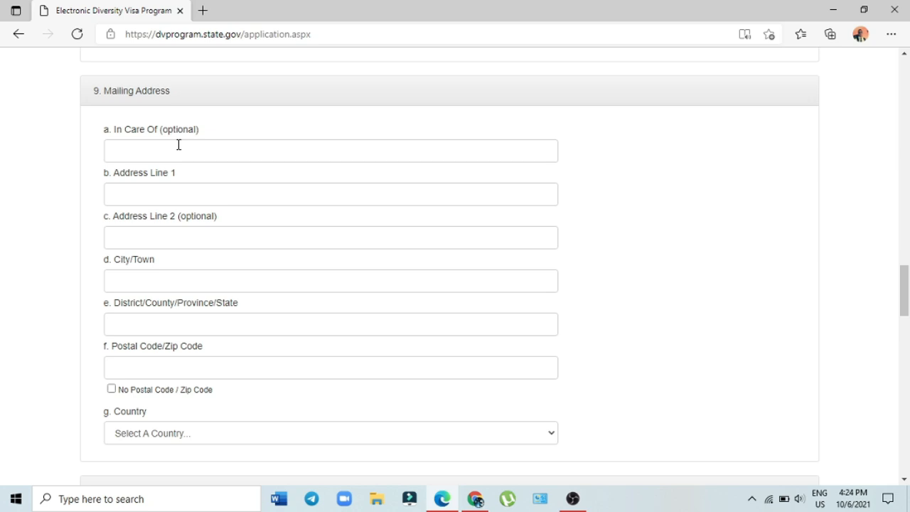
click(170, 187)
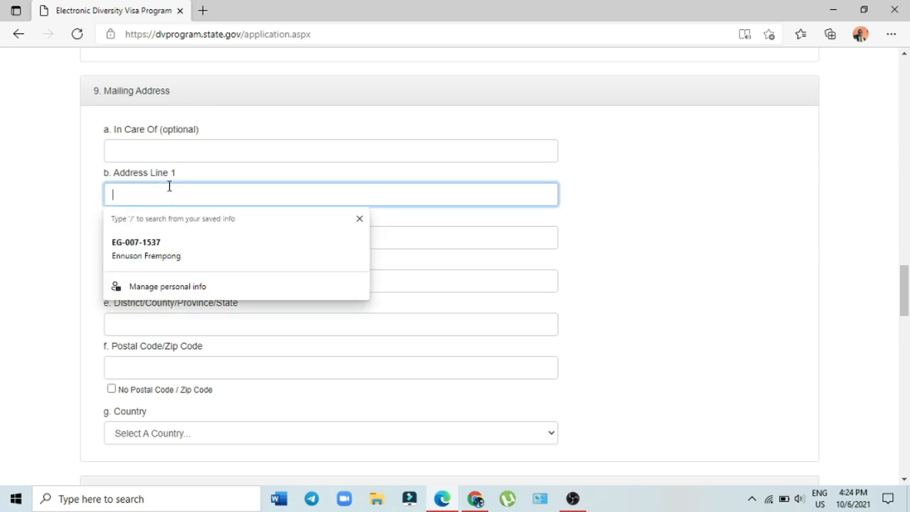
click(192, 146)
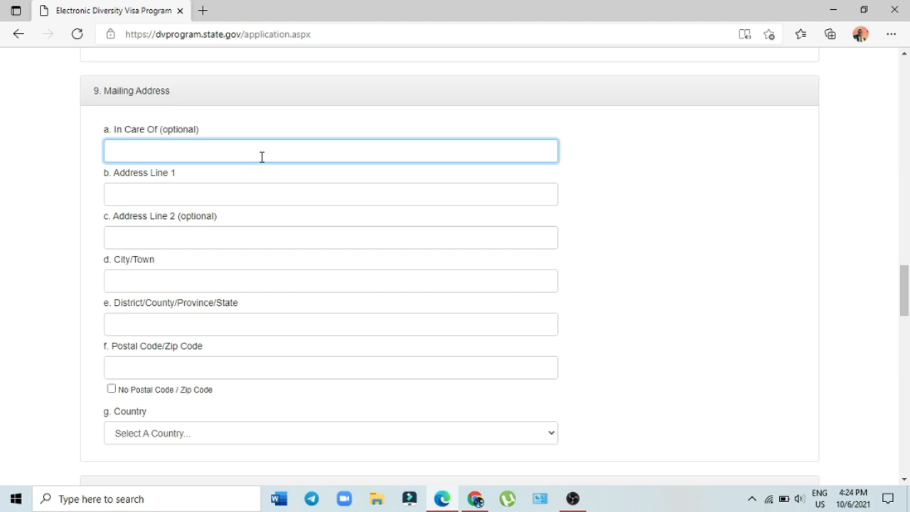
drag(908, 291, 906, 304)
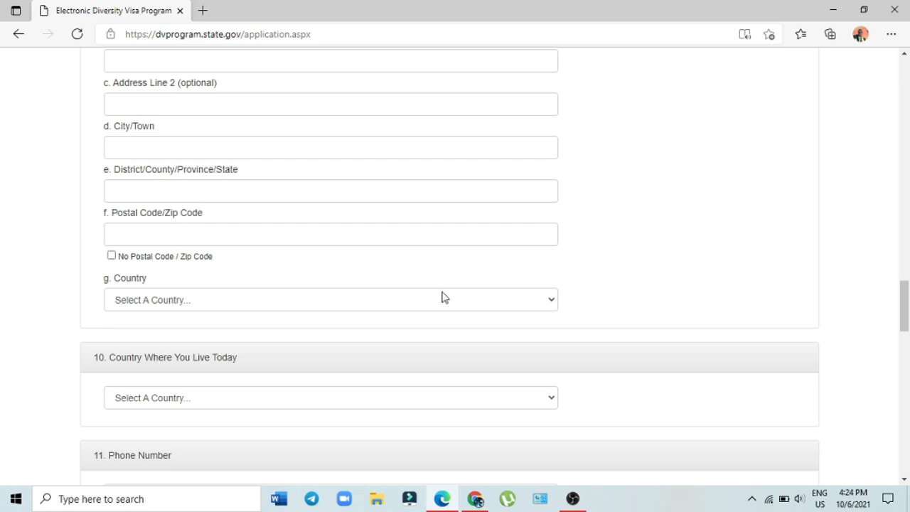
Step: Mark the mailing address as having no postal code and select France as its country
click(112, 257)
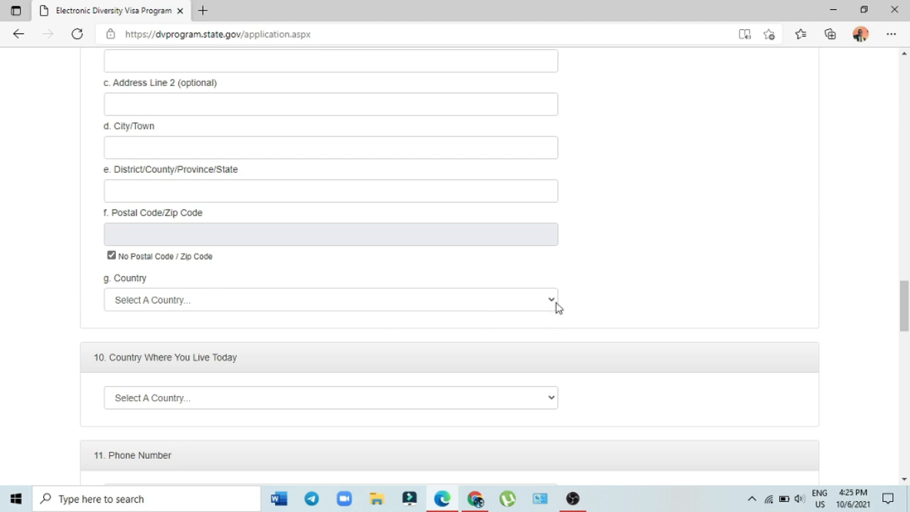
click(550, 300)
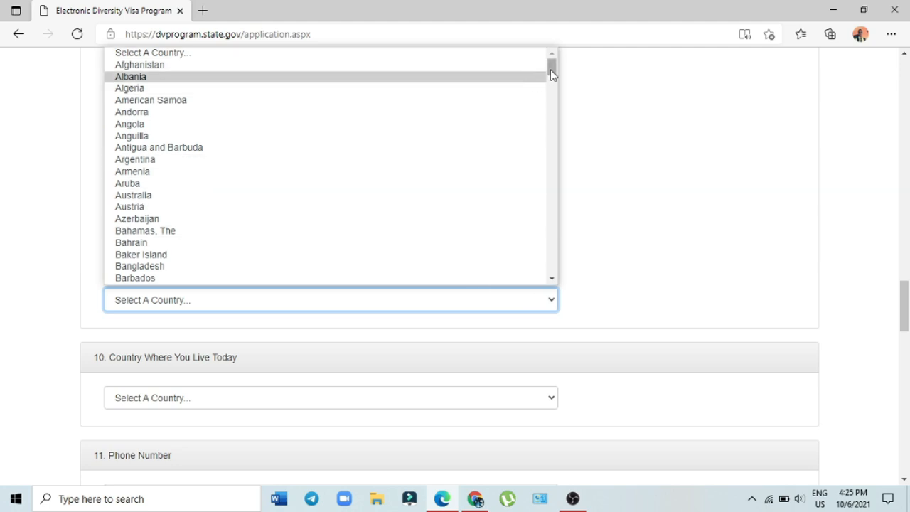
drag(551, 74, 552, 120)
drag(552, 121, 554, 141)
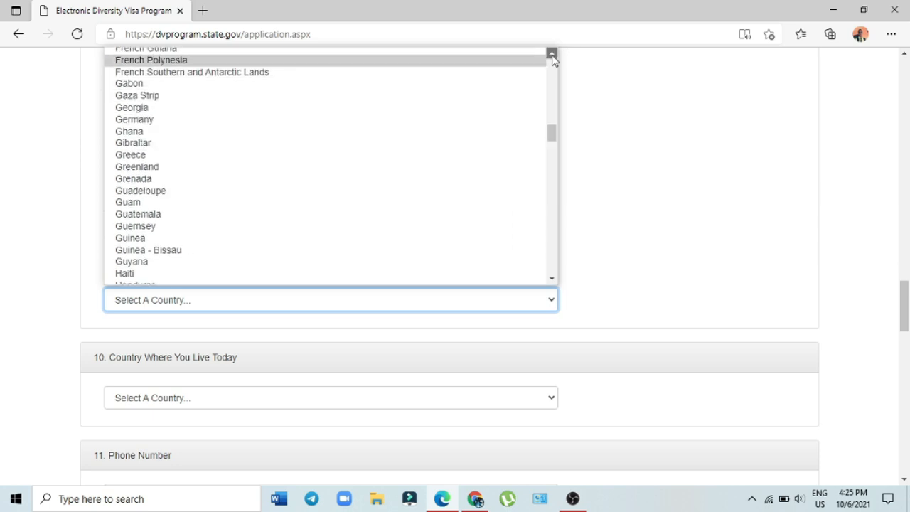
scroll(550, 56, up, 1)
click(147, 98)
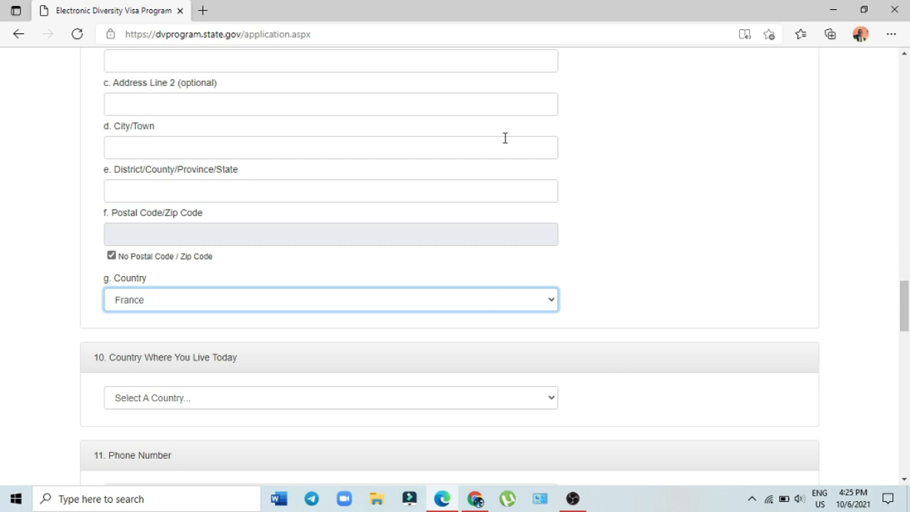
Step: Enter Paris as the mailing address city
click(422, 147)
text(Paris)
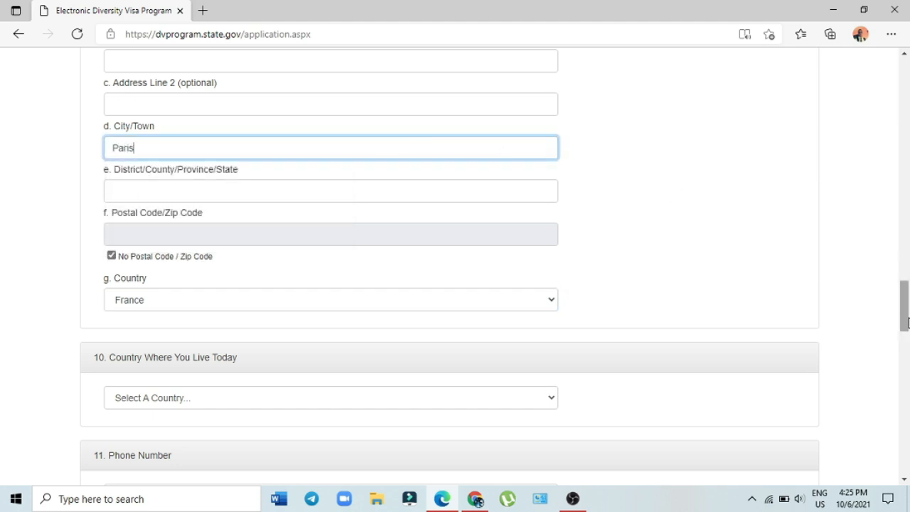
drag(906, 321, 906, 347)
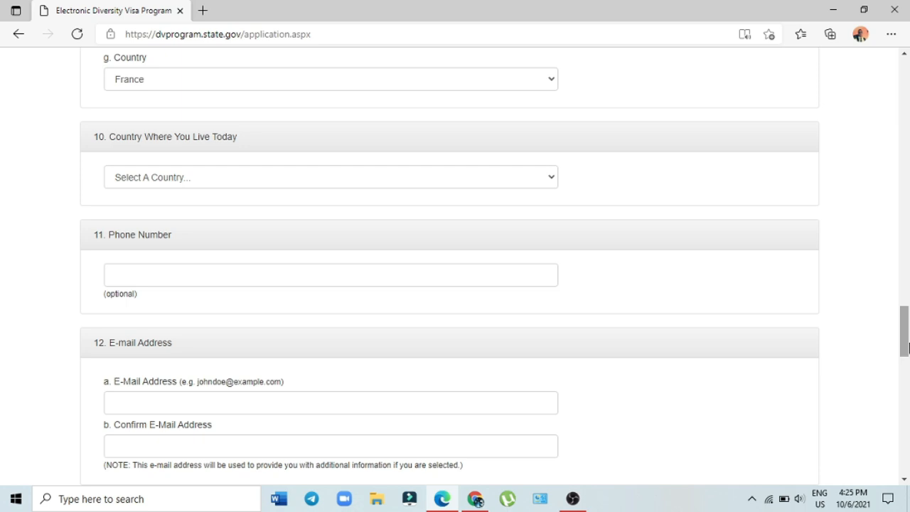
Step: Select France as the country where the applicant lives today
click(551, 177)
drag(550, 210, 554, 266)
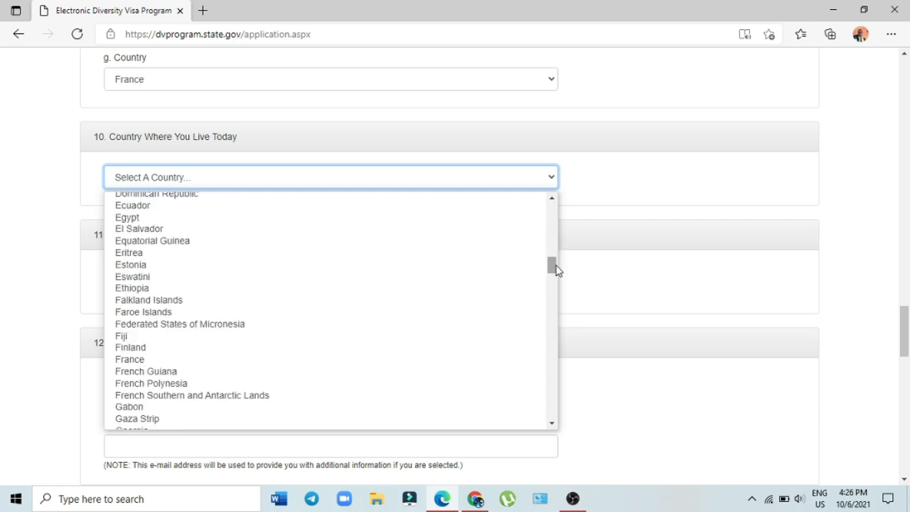
click(130, 359)
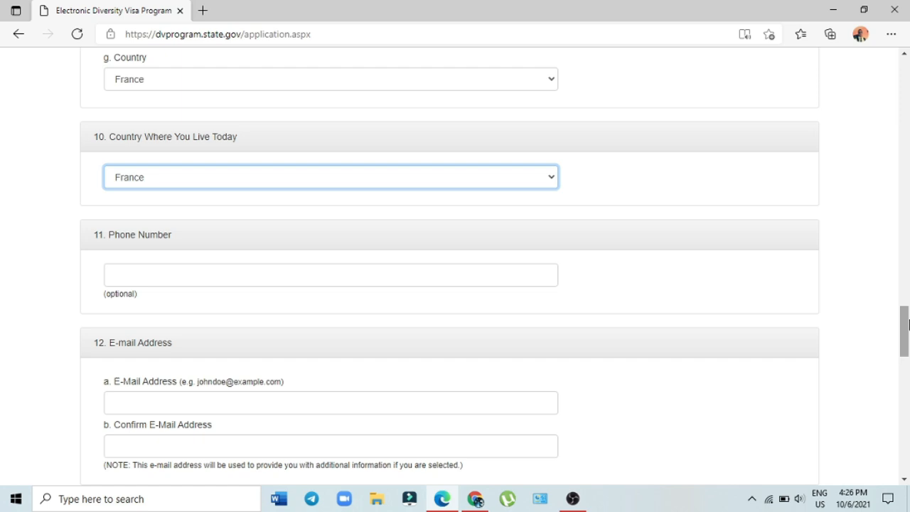
drag(908, 358, 908, 385)
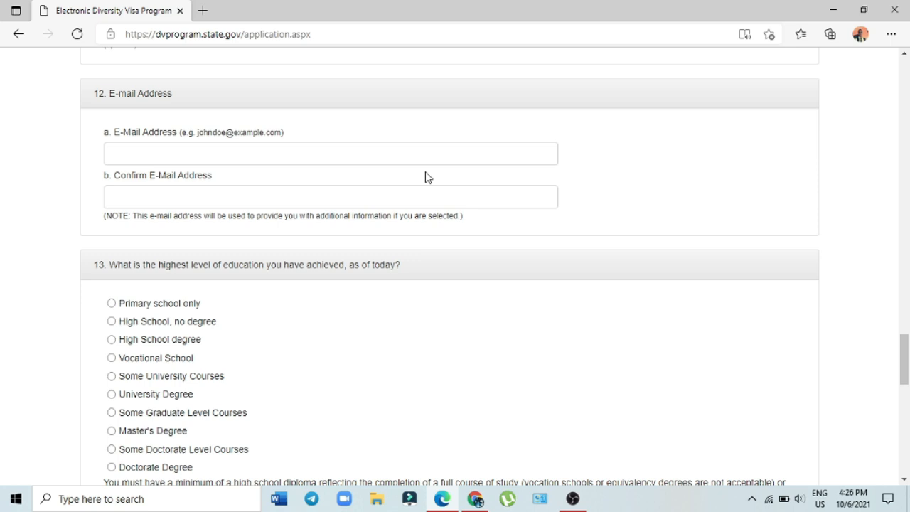
Step: Enter the applicant's e-mail address and paste the same address into Confirm E-mail Address
click(398, 163)
text(johndoe@example.com)
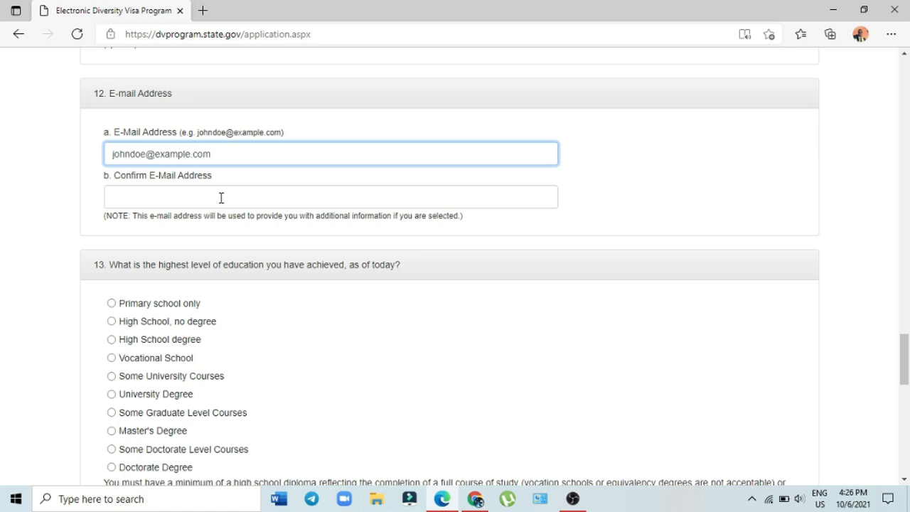
click(222, 193)
key(ctrl+v)
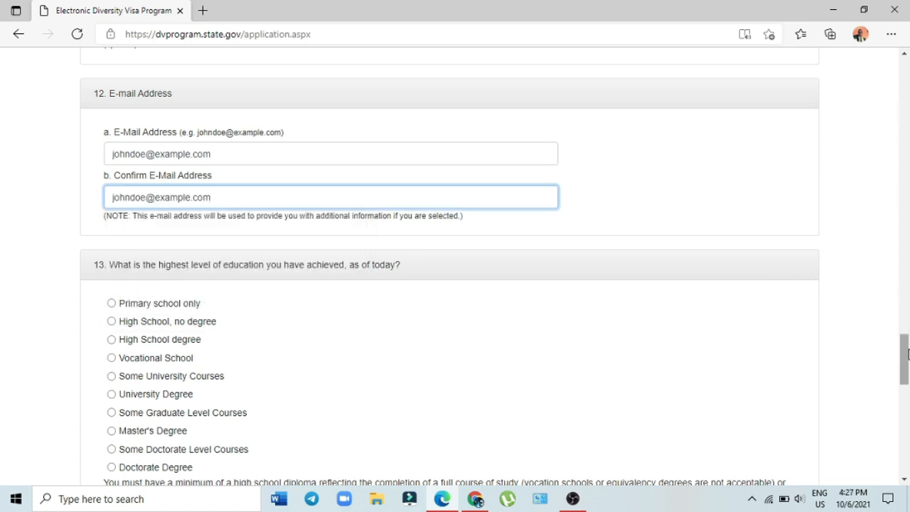
drag(906, 356, 907, 368)
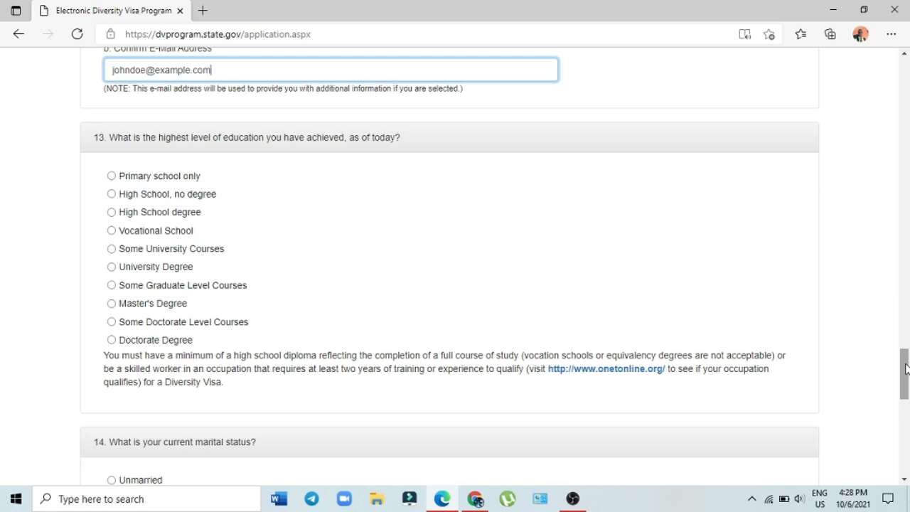
Step: Try the Unmarried, Married to non-U.S. citizen and Divorced options, ending on Unmarried
drag(907, 370, 906, 382)
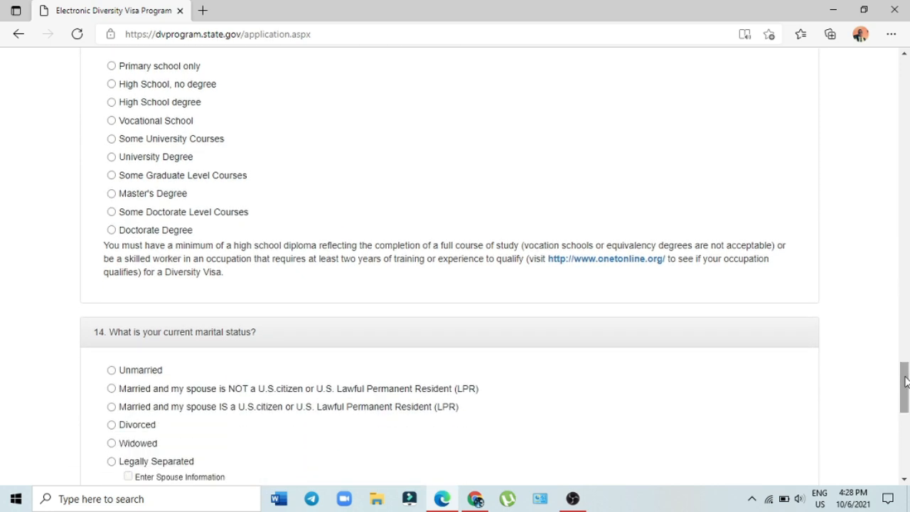
drag(905, 382, 906, 404)
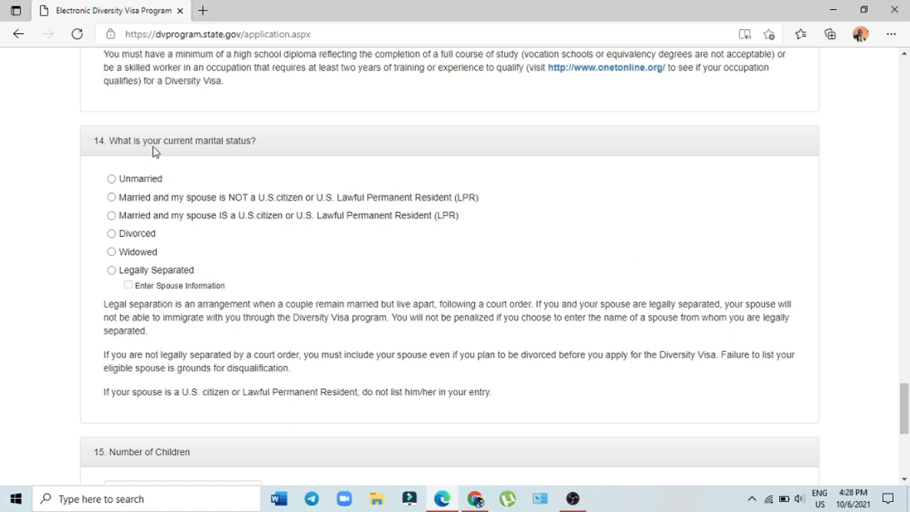
click(111, 179)
click(111, 198)
click(114, 240)
click(121, 182)
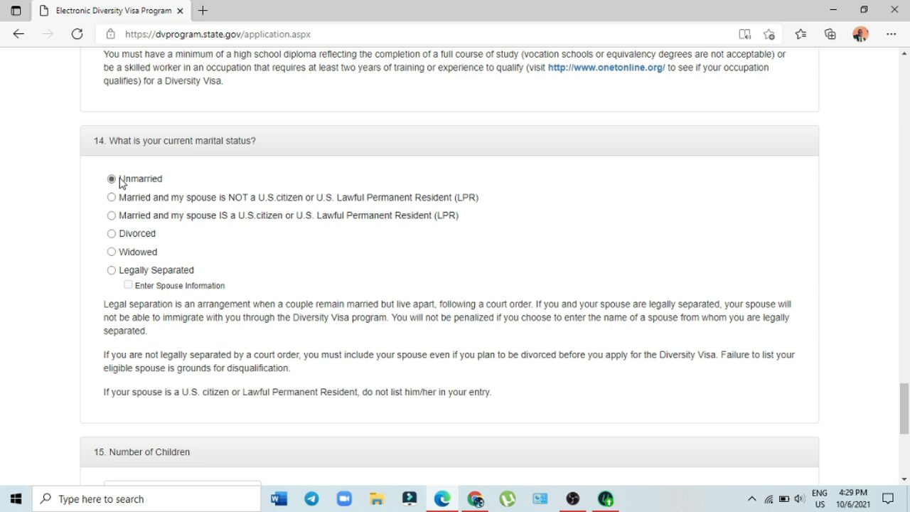
Step: Enter 0 for Number of Children and choose married with a non-U.S. citizen spouse
scroll(904, 409, down, 2)
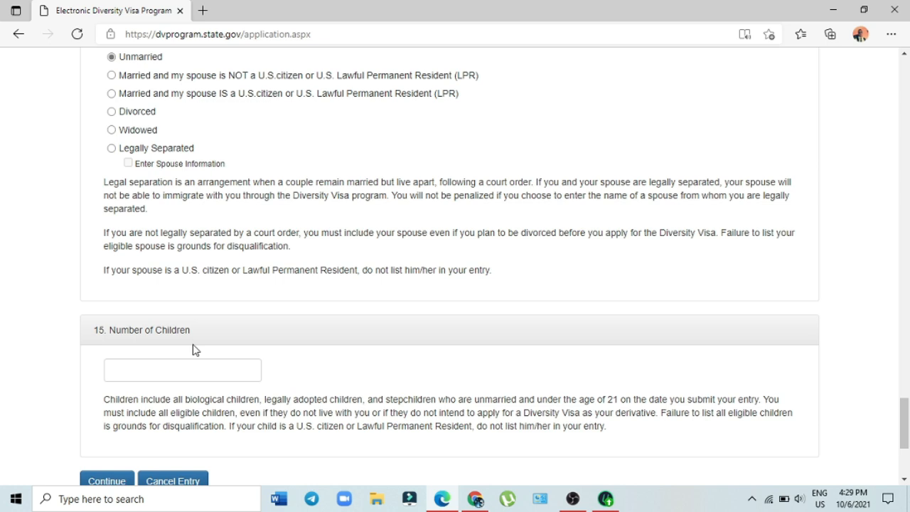
click(166, 374)
text(0)
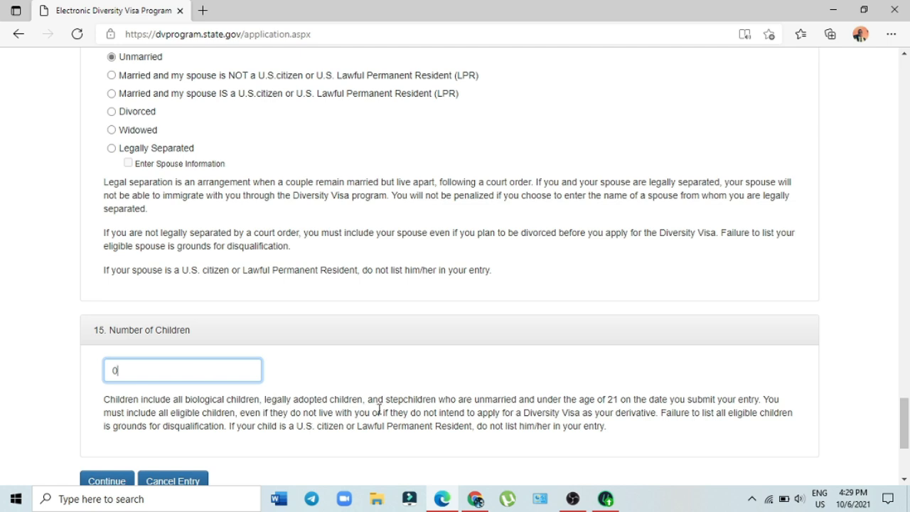
click(283, 344)
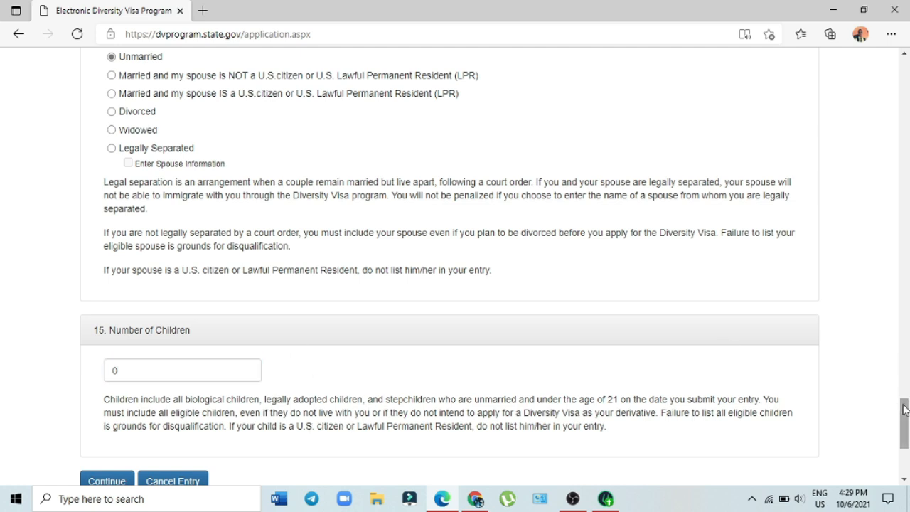
drag(905, 425, 906, 421)
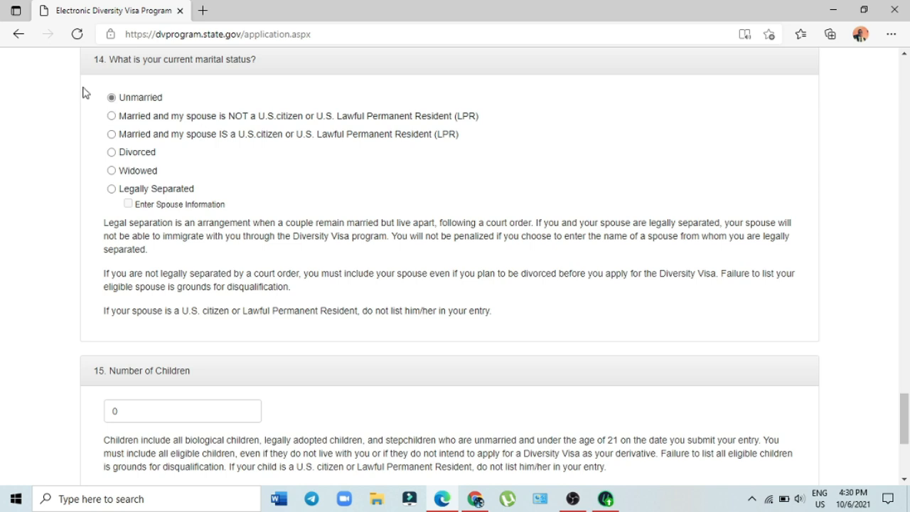
click(111, 117)
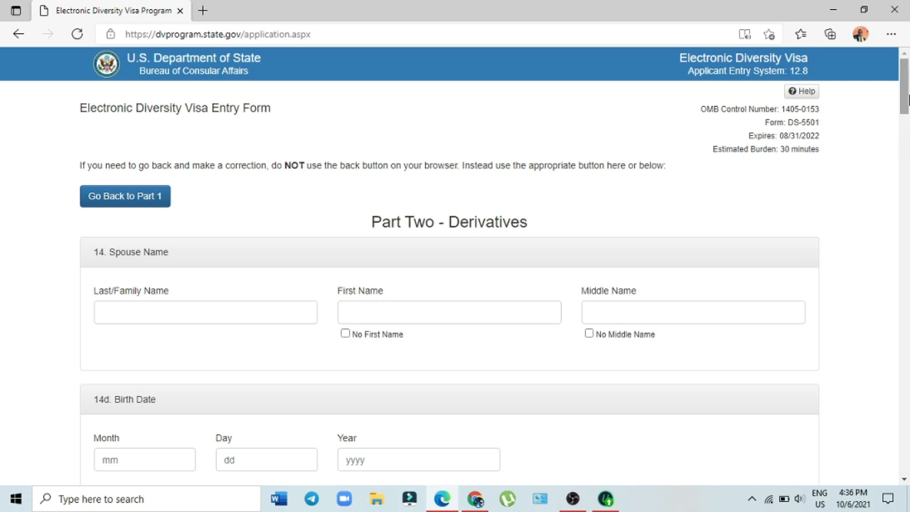
Step: Set the spouse's gender under 14e to Female and move down to the Child #1 section
drag(908, 100, 908, 102)
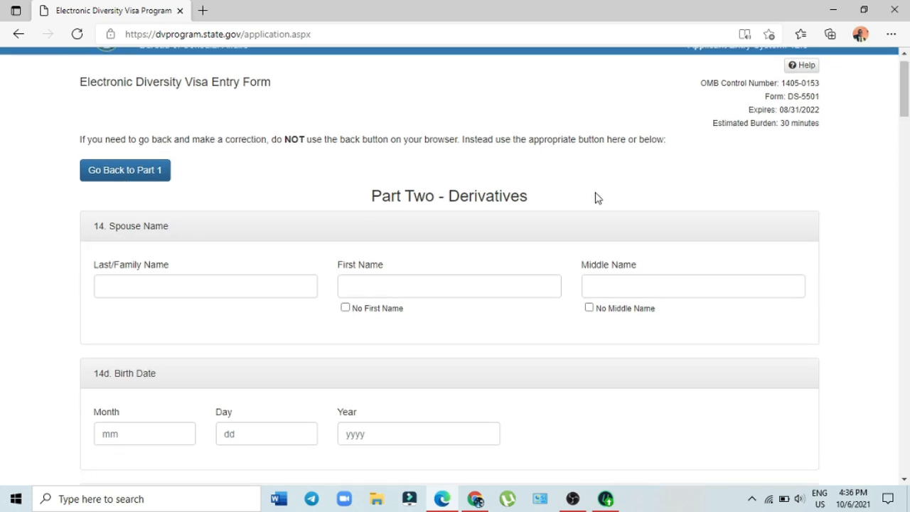
scroll(908, 100, down, 3)
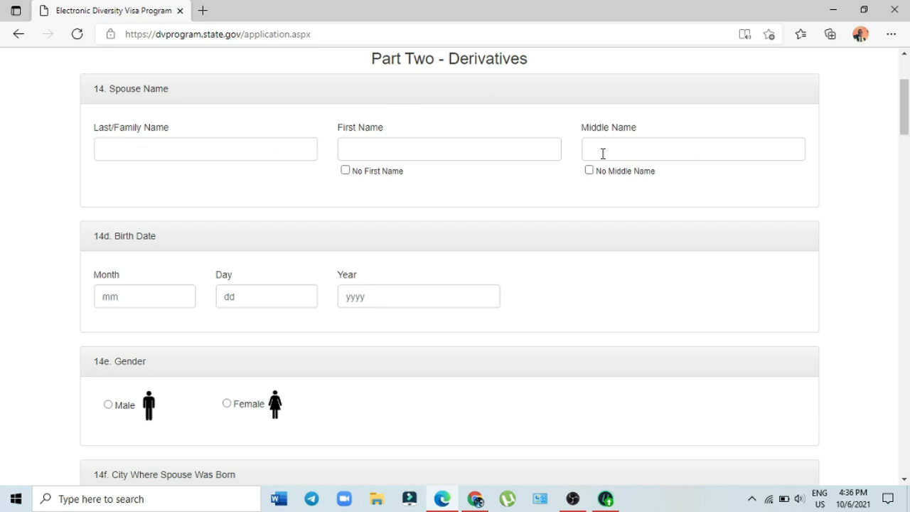
scroll(900, 135, down, 3)
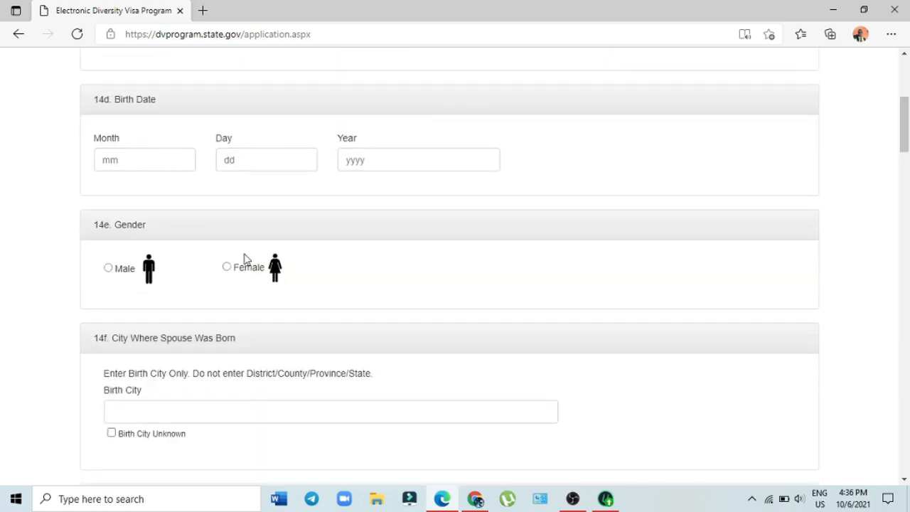
click(228, 271)
scroll(904, 142, down, 2)
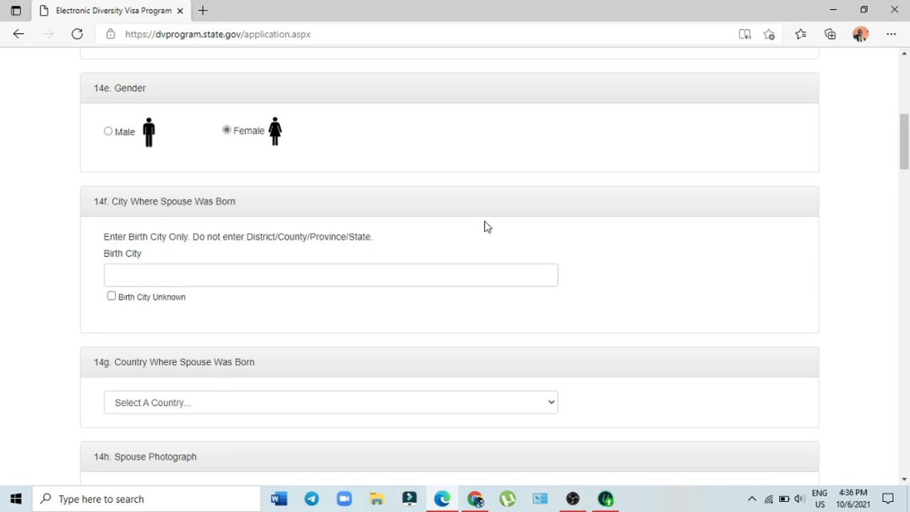
scroll(907, 136, down, 1)
scroll(908, 135, down, 3)
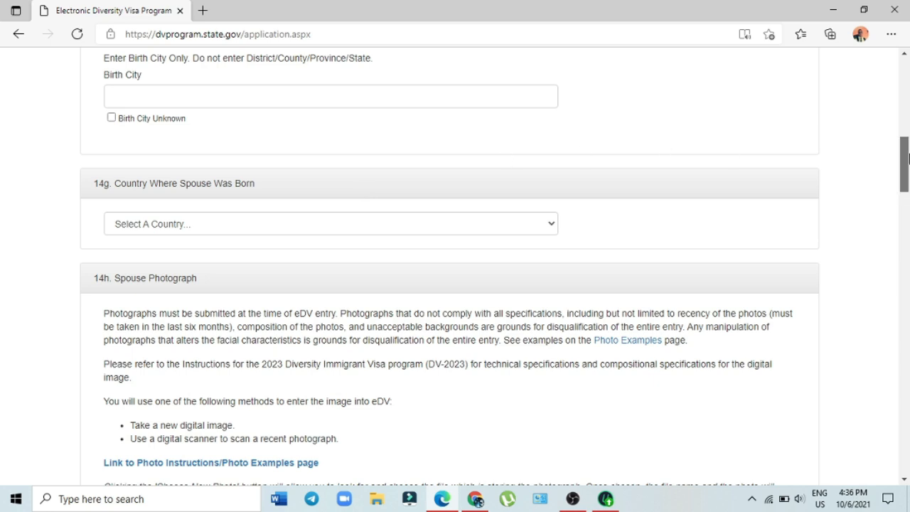
scroll(905, 182, down, 2)
drag(907, 169, 908, 173)
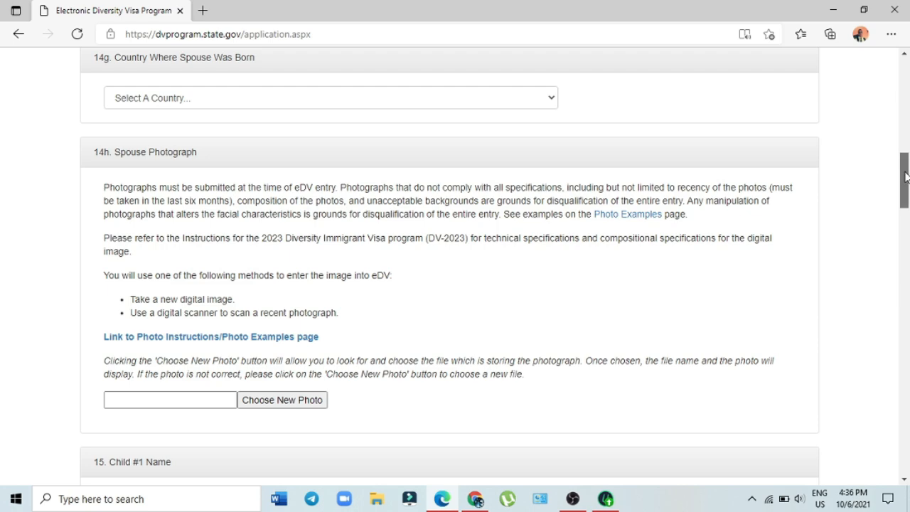
drag(902, 174, 906, 226)
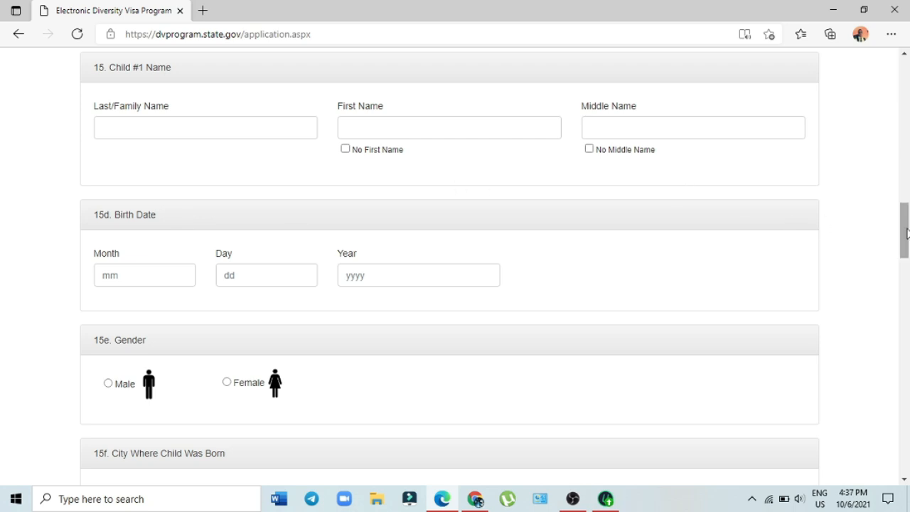
Step: Review the Child #1 and Child #2 sections down to the Continue and Go Back buttons
drag(905, 237, 908, 272)
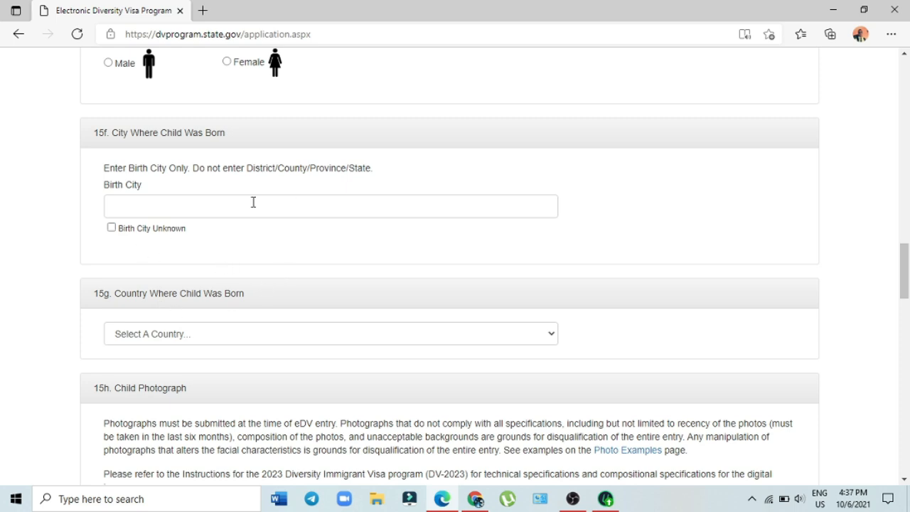
click(208, 206)
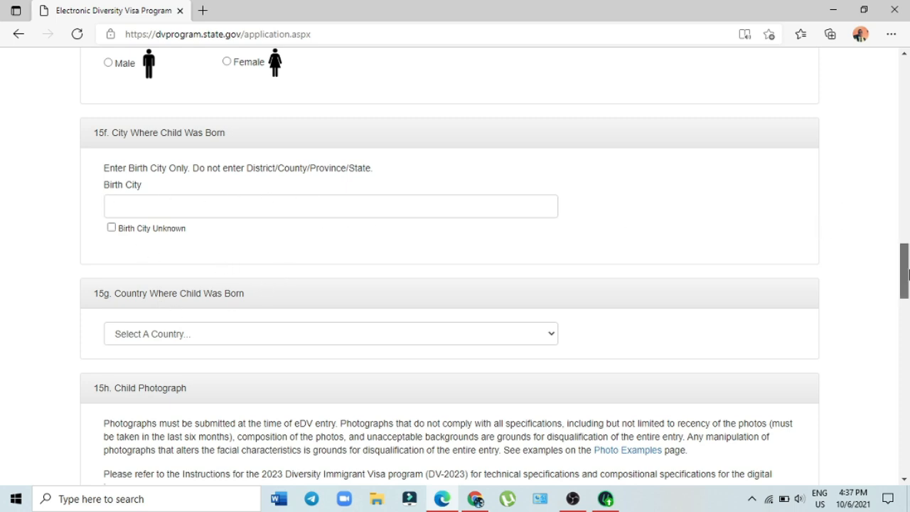
drag(907, 273, 907, 304)
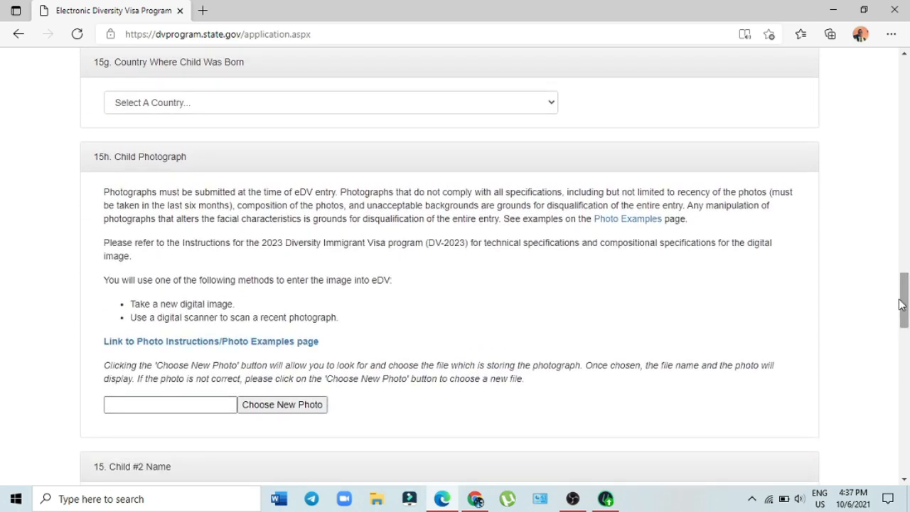
drag(908, 304, 906, 328)
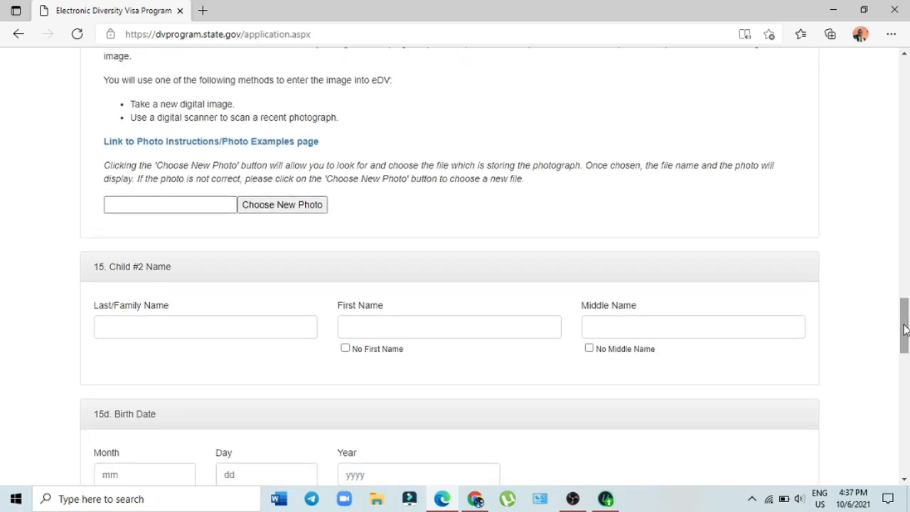
drag(906, 329, 906, 436)
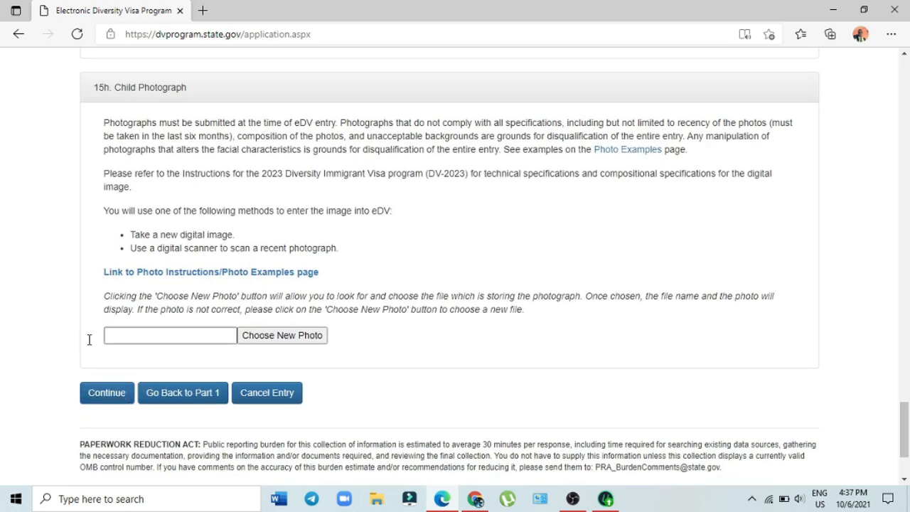
Step: Go back to Part One and check Number of Children at the bottom
click(180, 399)
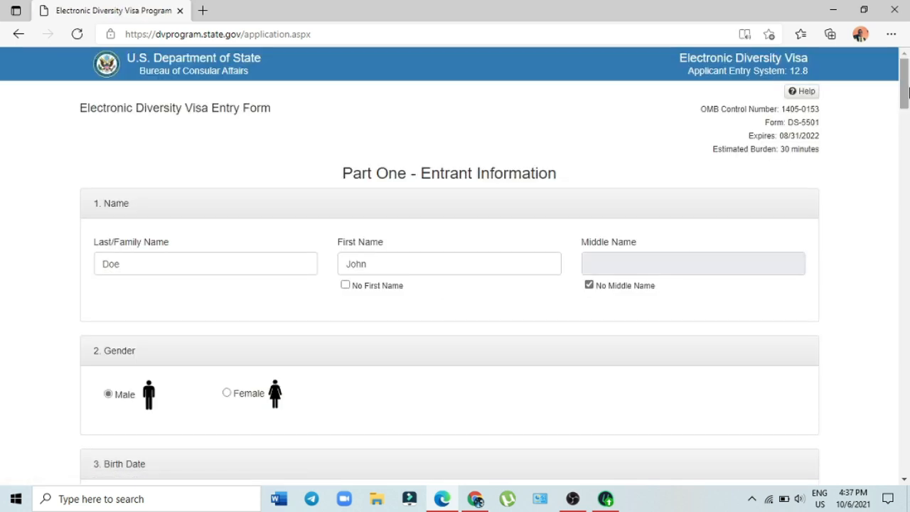
drag(908, 89, 907, 469)
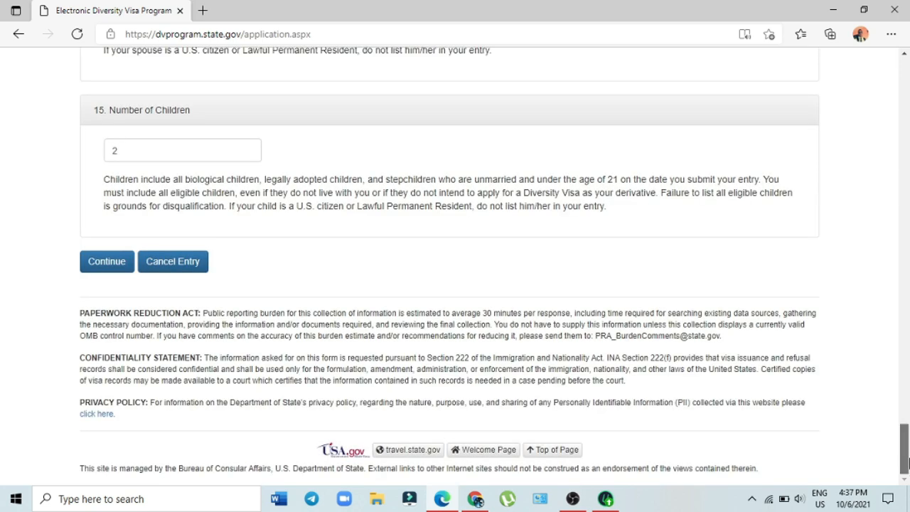